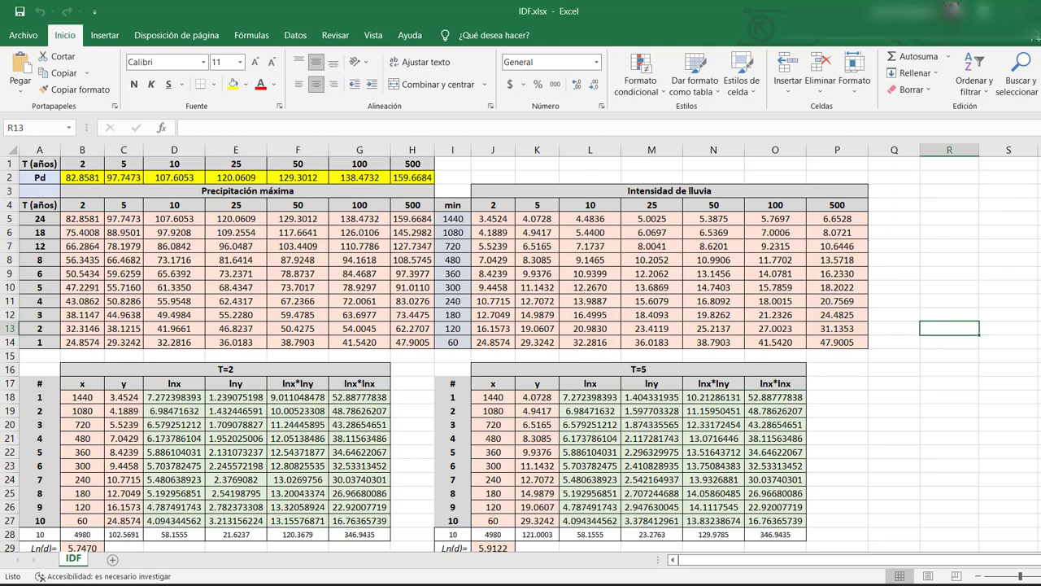
# Look over the IDF sheet from the precipitation tables down to the CURVAS I-D-F chart and the duration table.
pyautogui.scroll(-20, 520, 354)
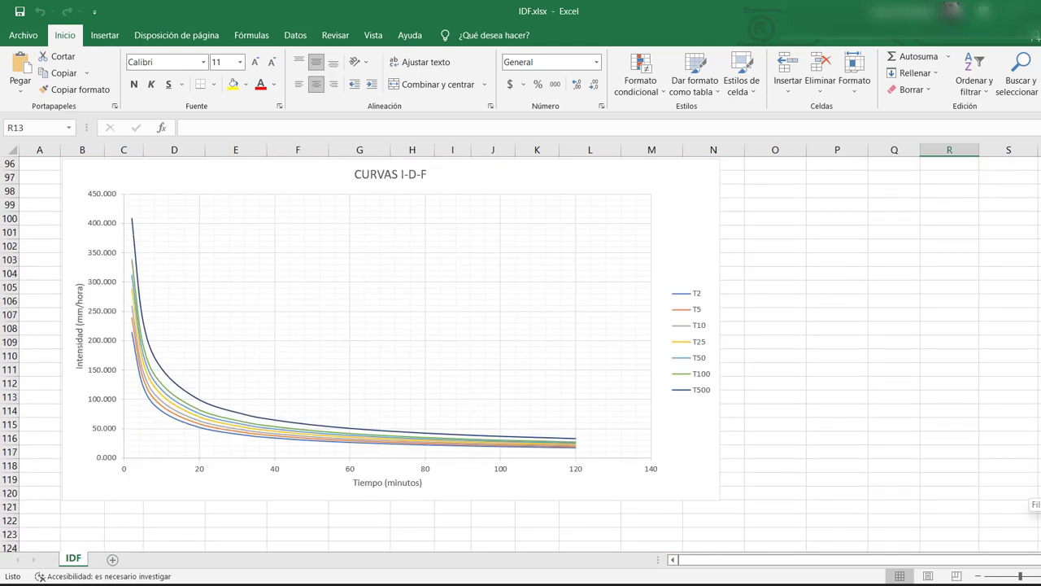
pyautogui.scroll(1, 1030, 500)
pyautogui.scroll(-1, 1029, 501)
pyautogui.scroll(17, 1030, 500)
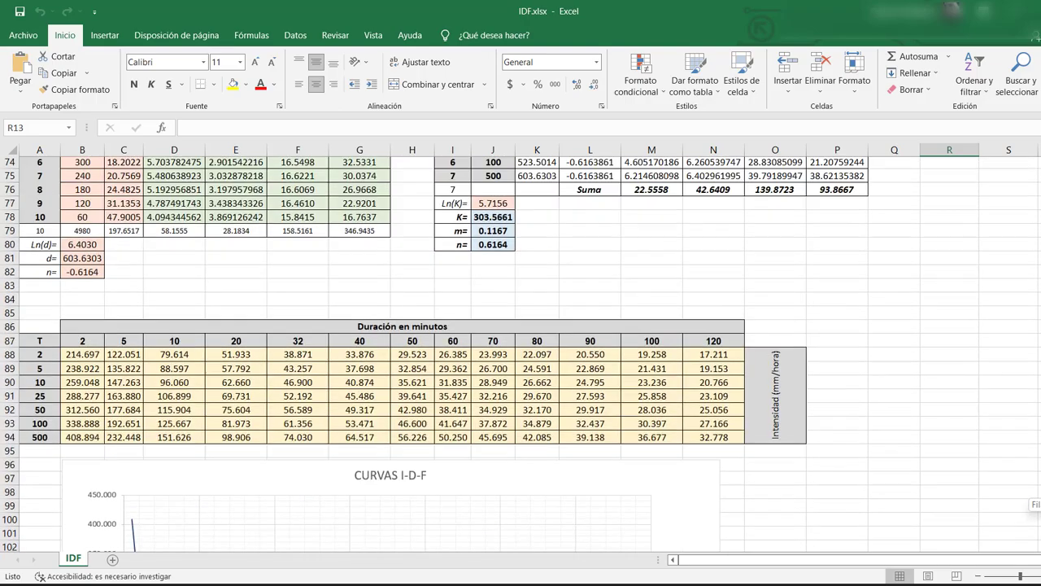
pyautogui.scroll(15, 1030, 500)
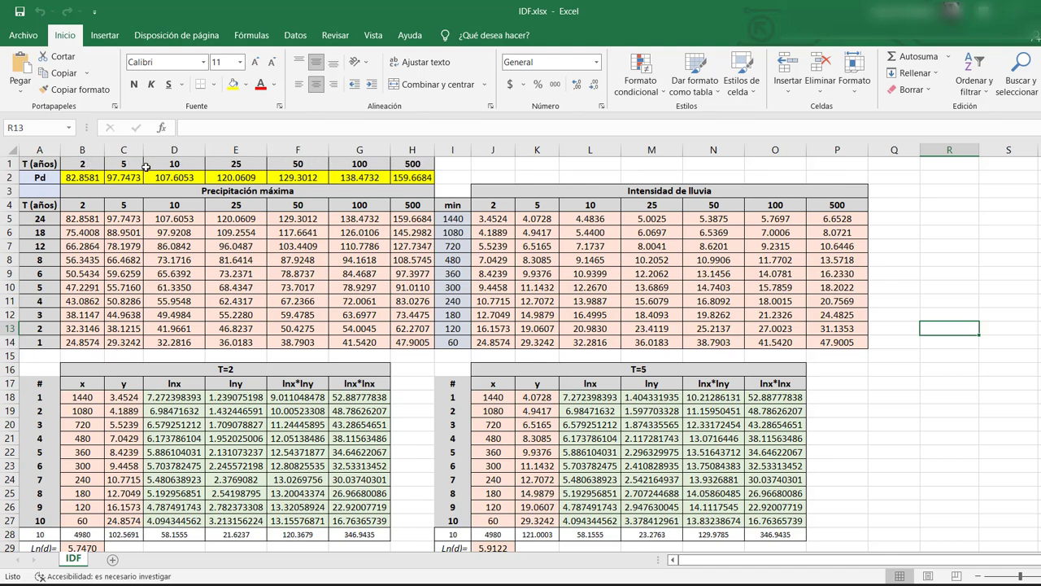
# Review the Pd values for all return periods in B2:H2 and compare them with the CURVAS I-D-F chart.
pyautogui.moveTo(88, 177); pyautogui.dragTo(398, 178)
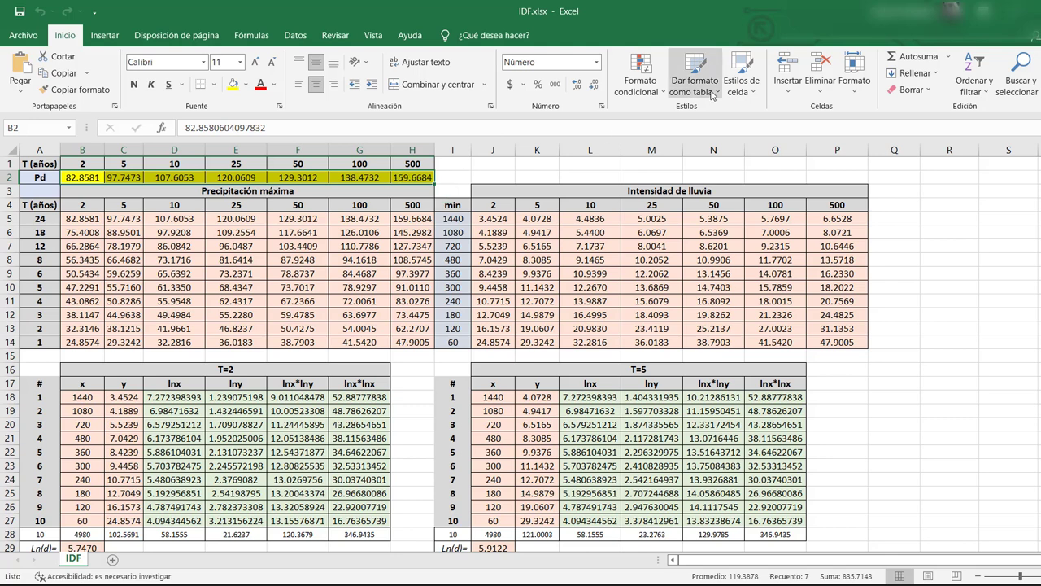
pyautogui.click(416, 177)
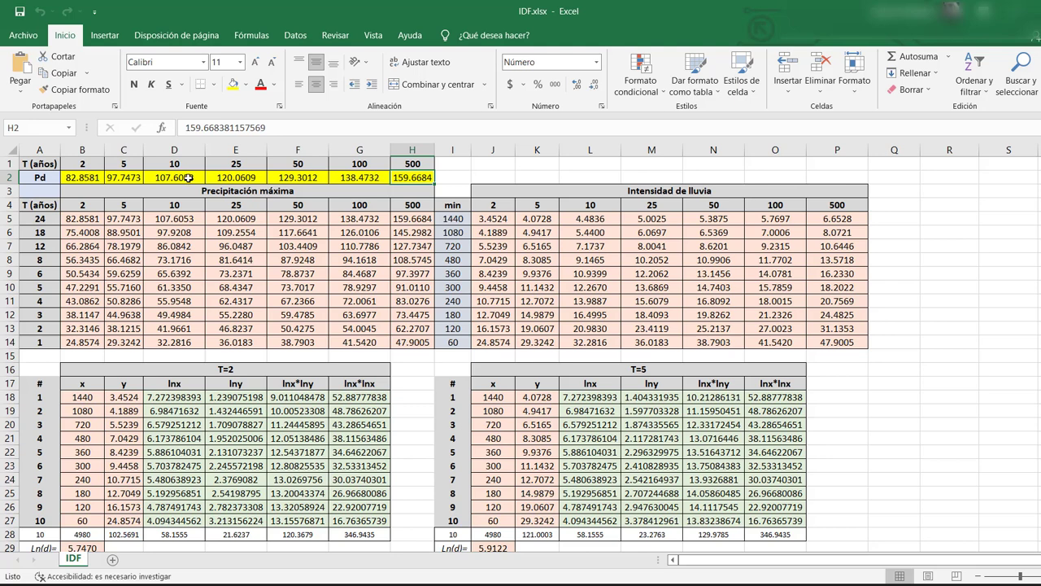
pyautogui.moveTo(85, 176); pyautogui.dragTo(398, 179)
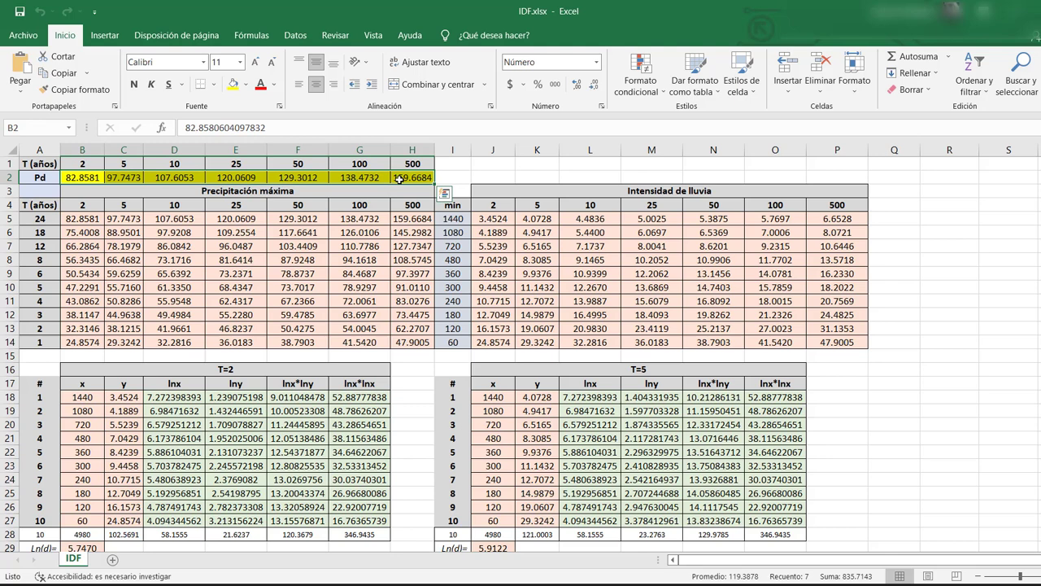
pyautogui.moveTo(85, 177); pyautogui.dragTo(412, 178)
pyautogui.moveTo(1037, 203); pyautogui.dragTo(1036, 219)
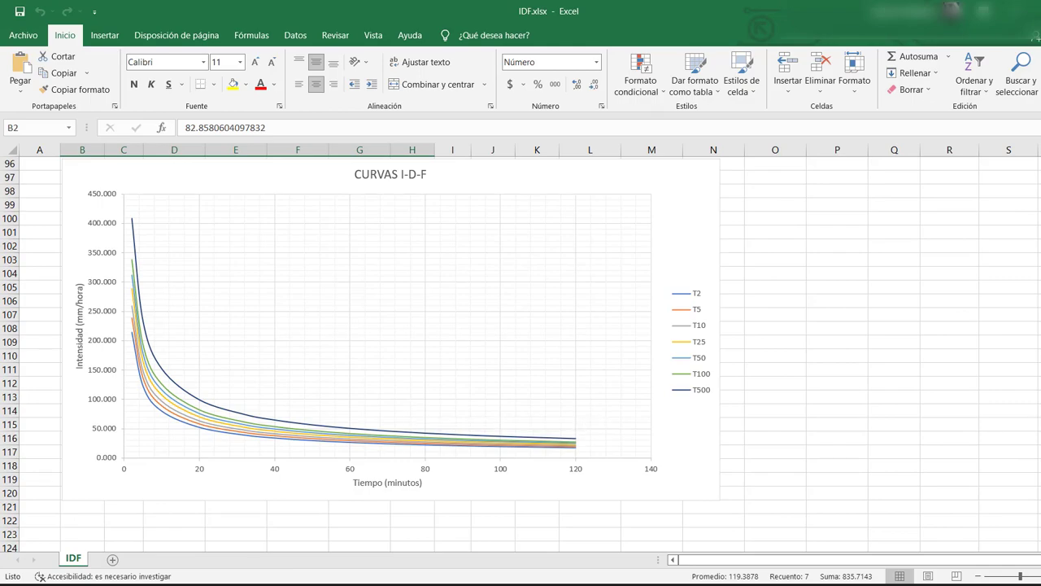
pyautogui.moveTo(1036, 505); pyautogui.dragTo(1036, 495)
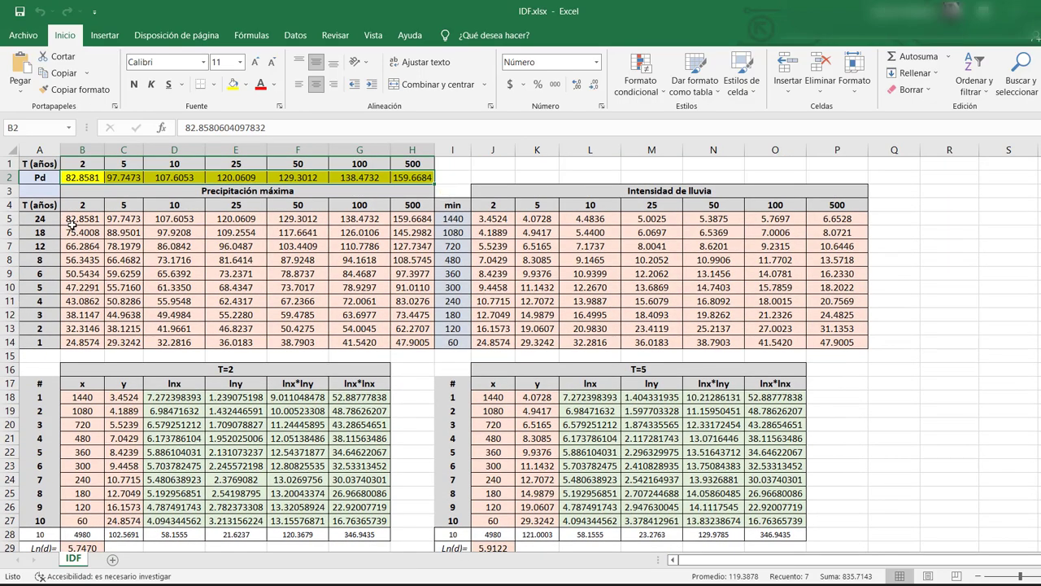
# Inspect how the 2-year maximum precipitation is calculated from Pd for the 24, 1 and 2 hour durations in column B.
pyautogui.click(81, 178)
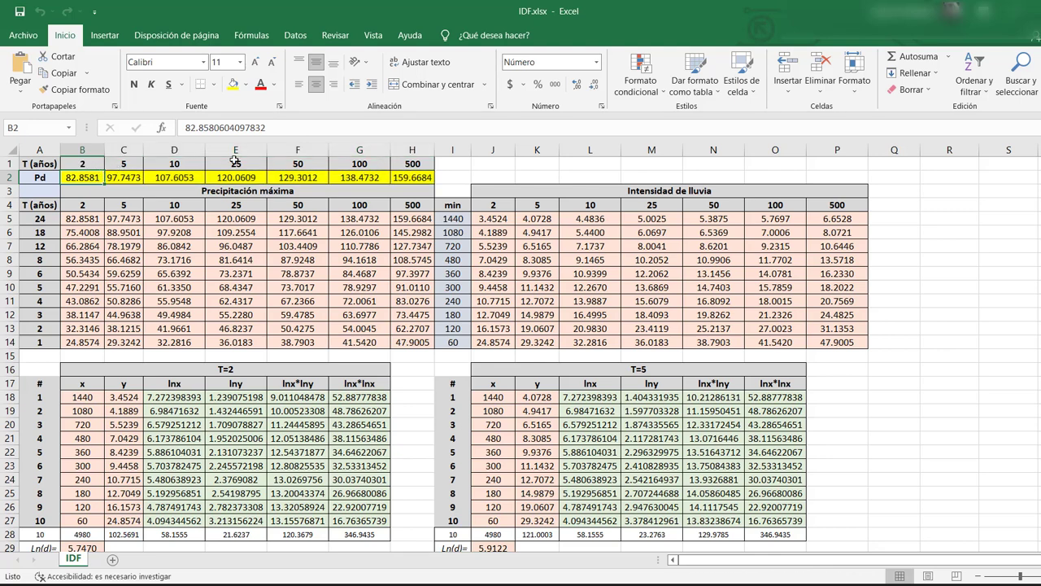
pyautogui.click(86, 218)
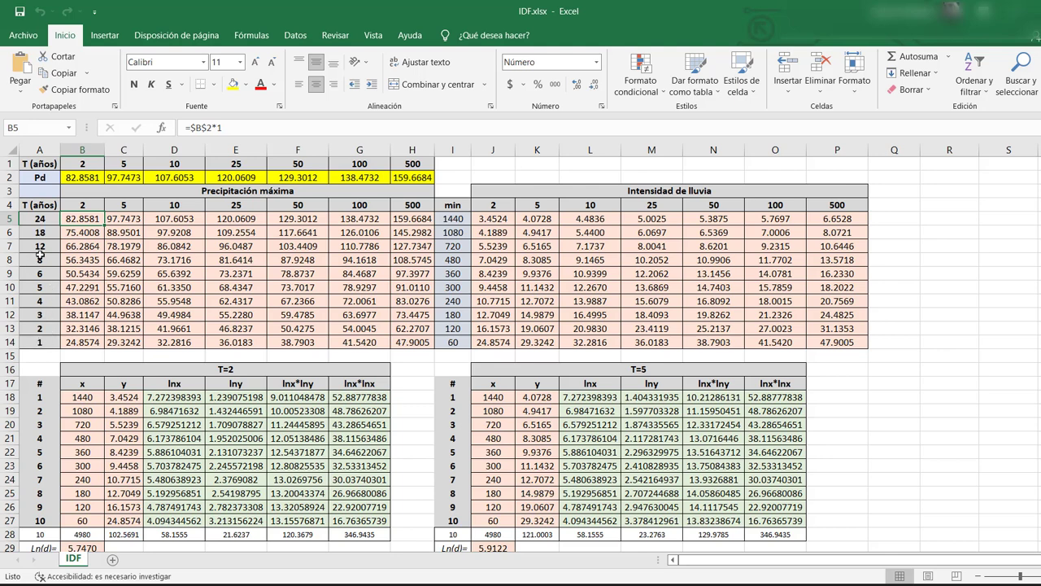
pyautogui.click(40, 218)
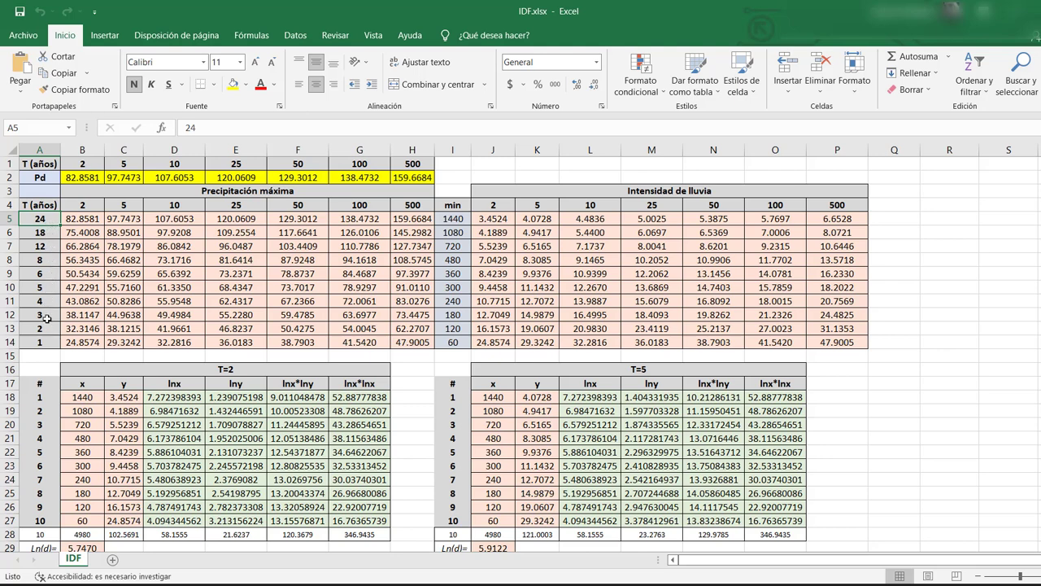
pyautogui.click(91, 343)
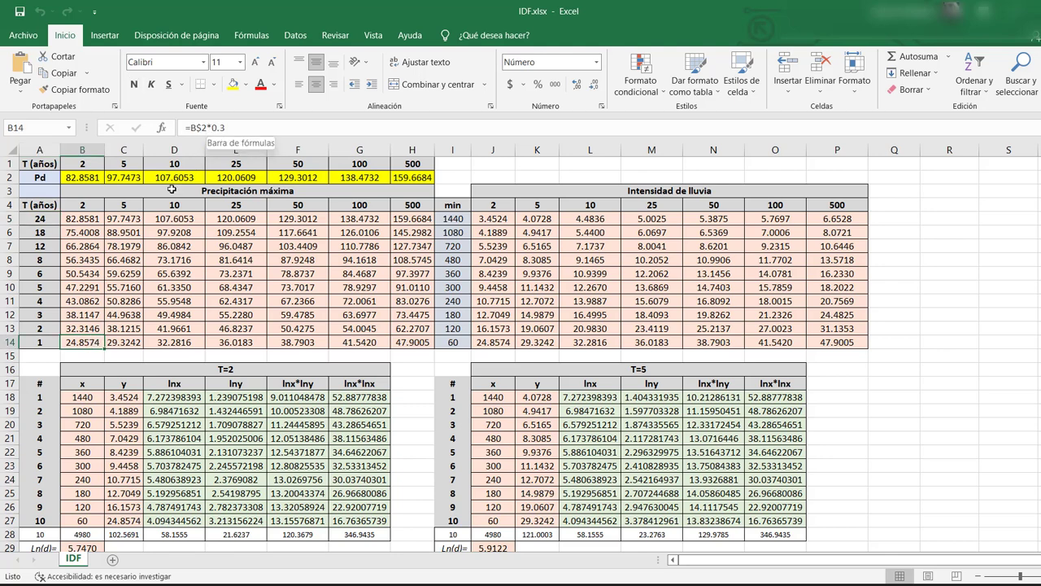
pyautogui.doubleClick(230, 128)
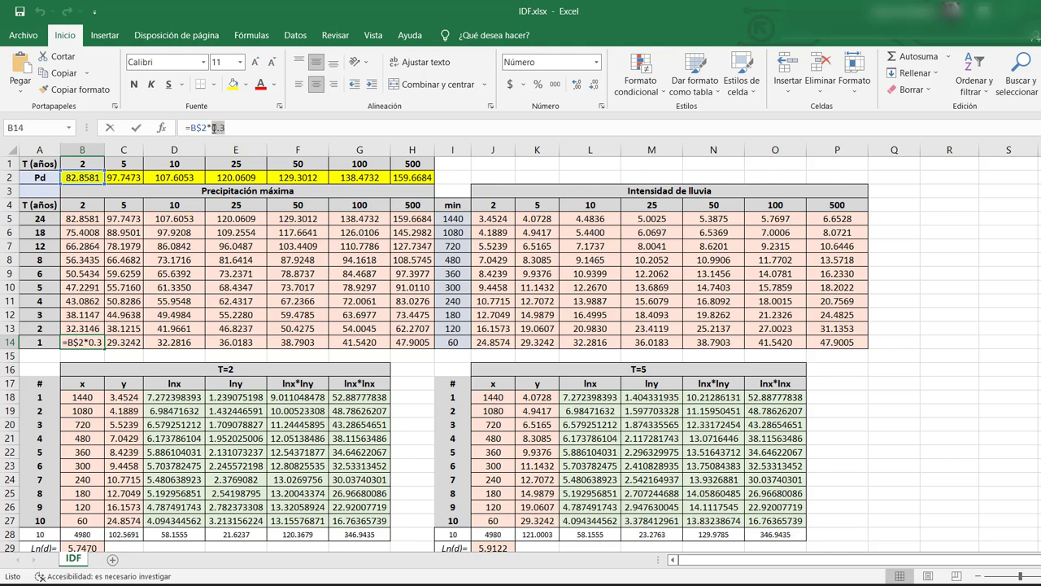
pyautogui.click(85, 329)
pyautogui.press('Escape')
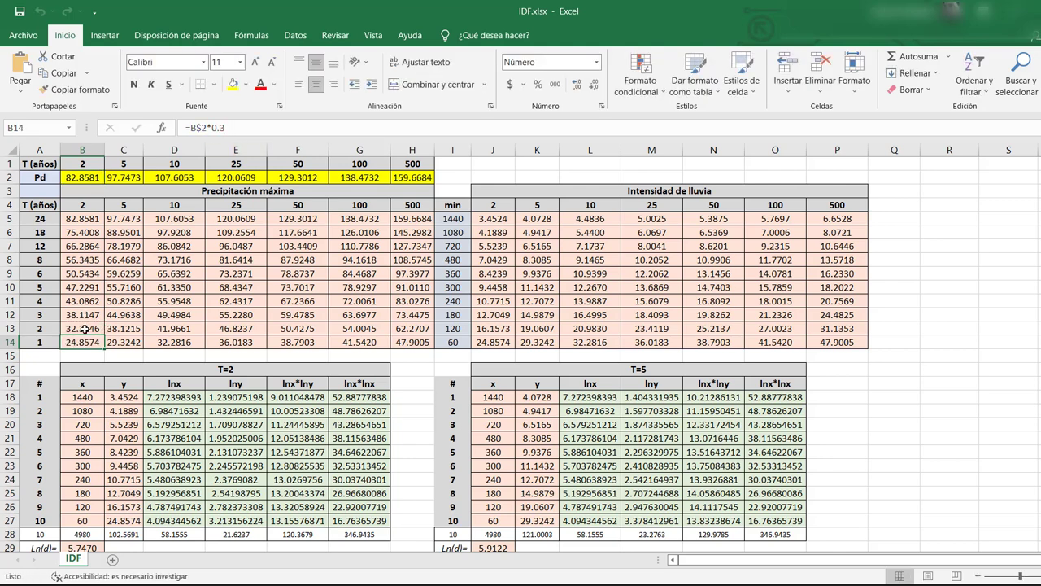
pyautogui.click(88, 327)
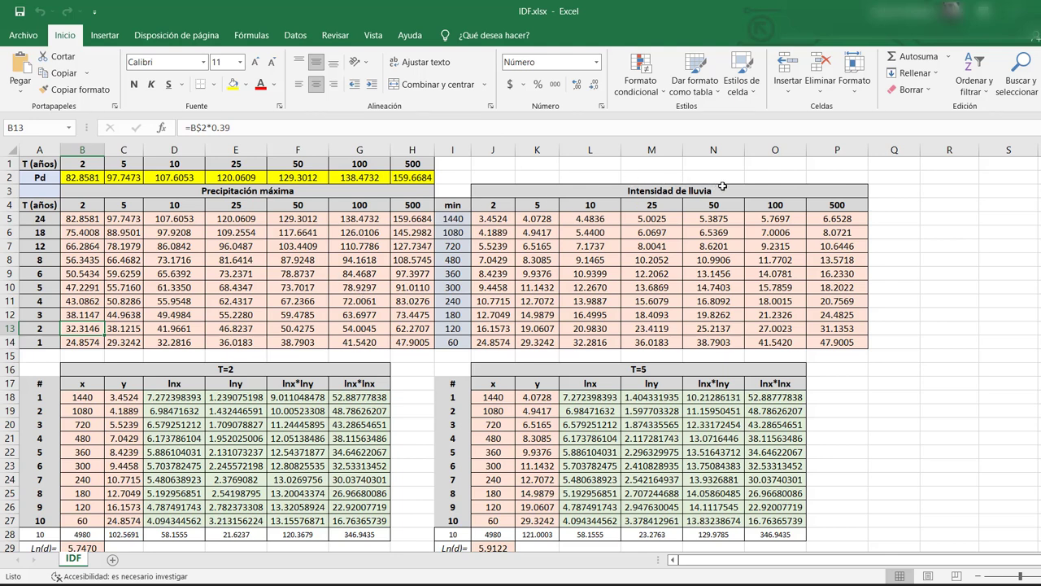
# Examine the rainfall intensity formulas in J5, J6, J12 to J14 and M10, along with the precipitation formula in B12.
pyautogui.click(494, 219)
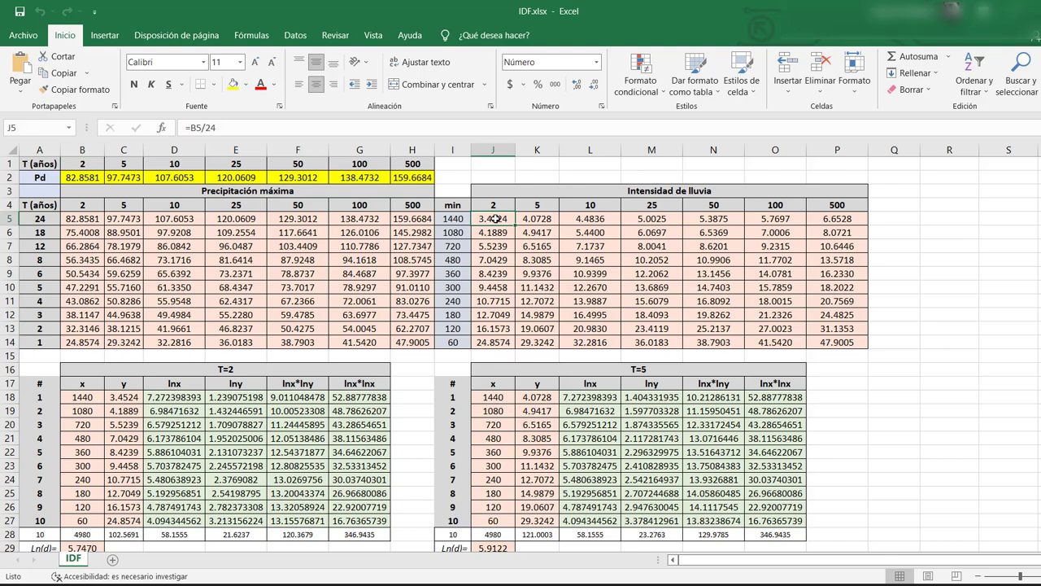
pyautogui.click(268, 129)
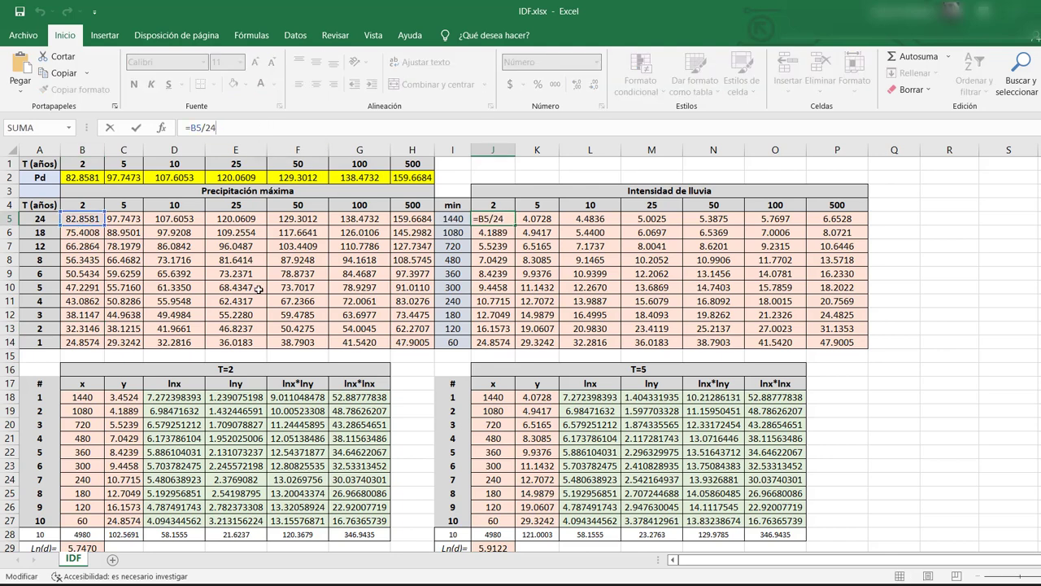
pyautogui.click(502, 232)
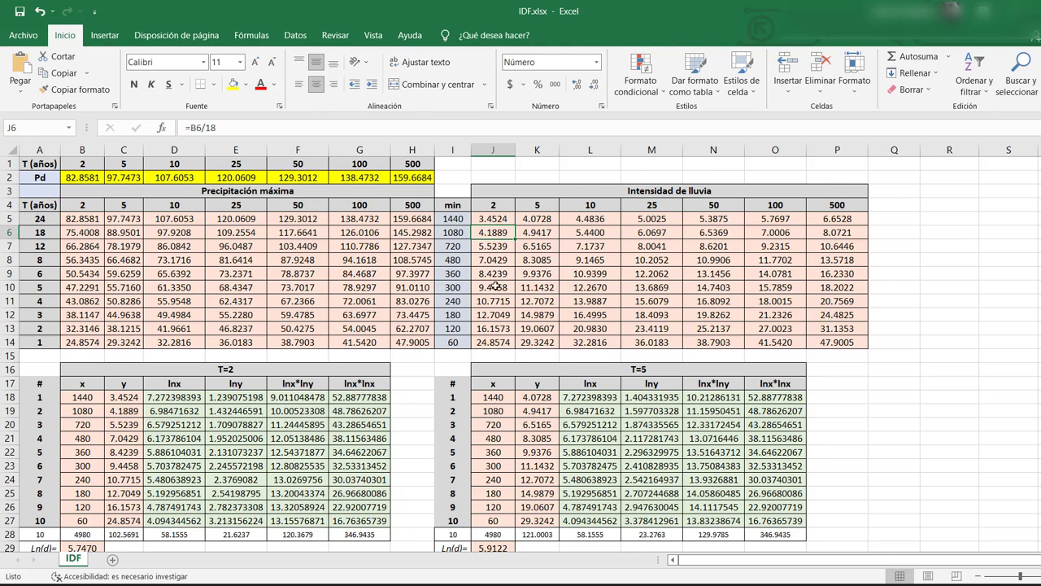
pyautogui.click(500, 345)
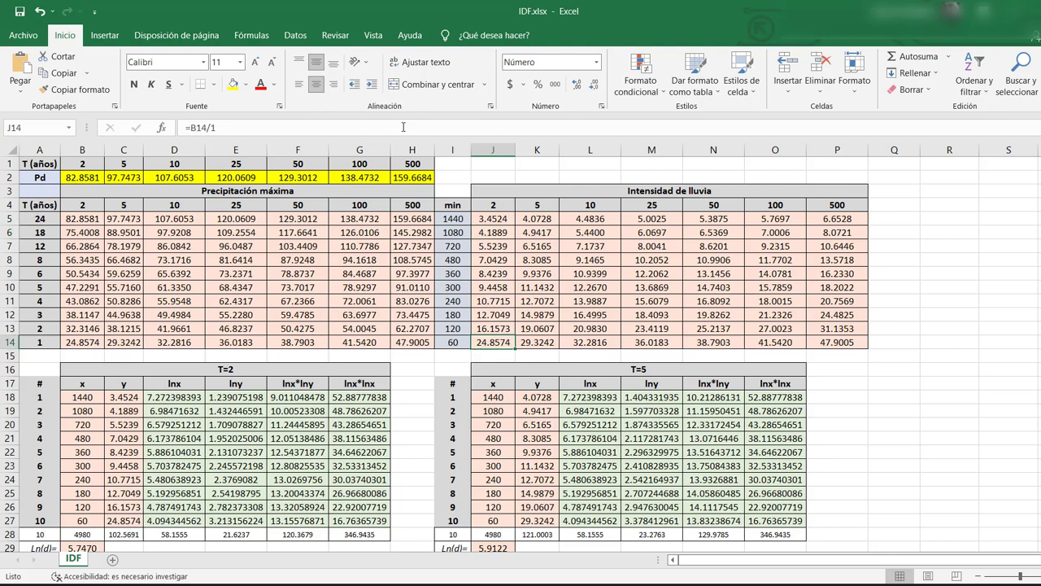
pyautogui.click(488, 329)
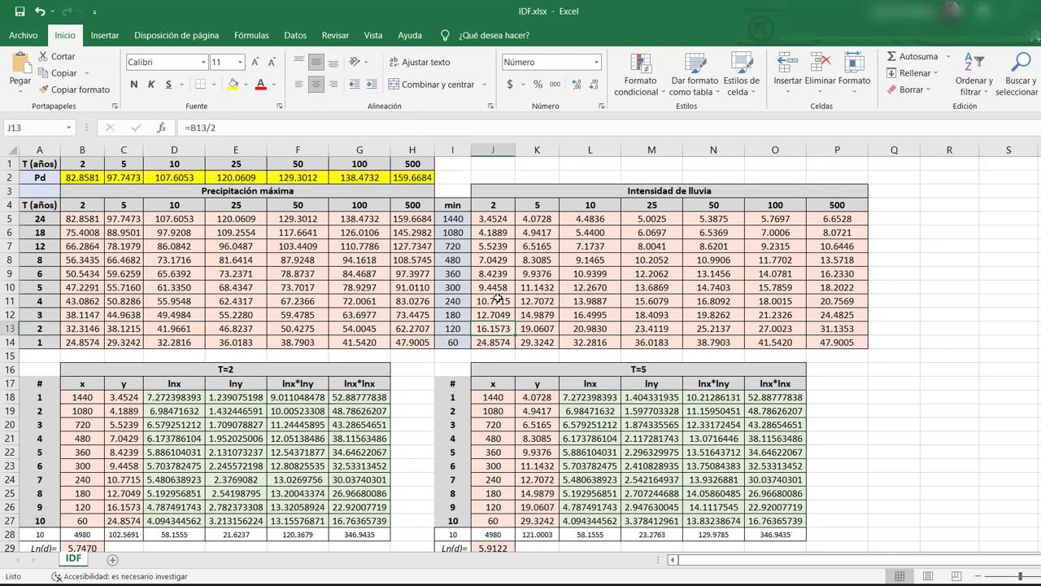
pyautogui.click(491, 127)
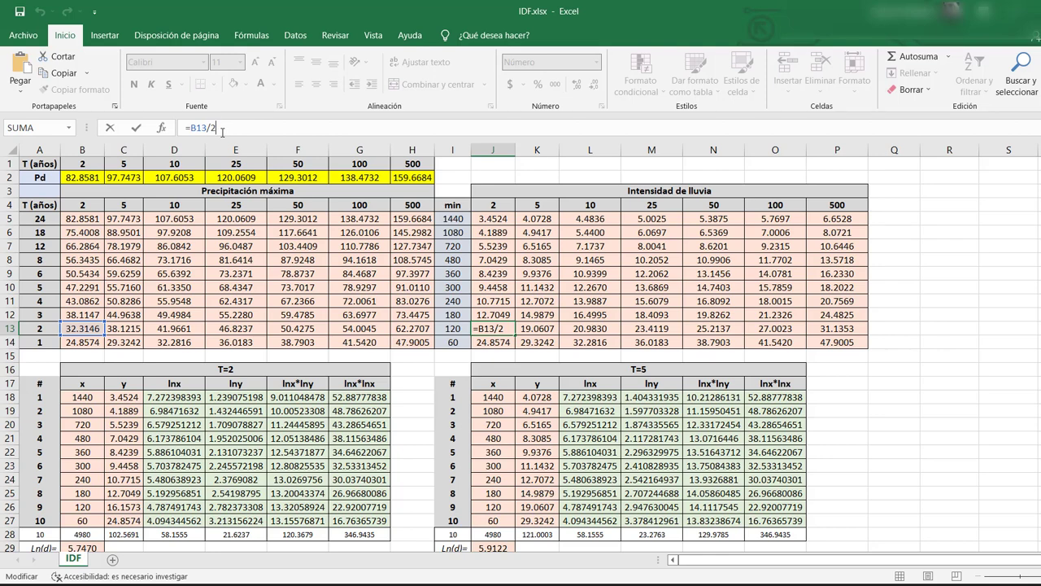
pyautogui.click(496, 316)
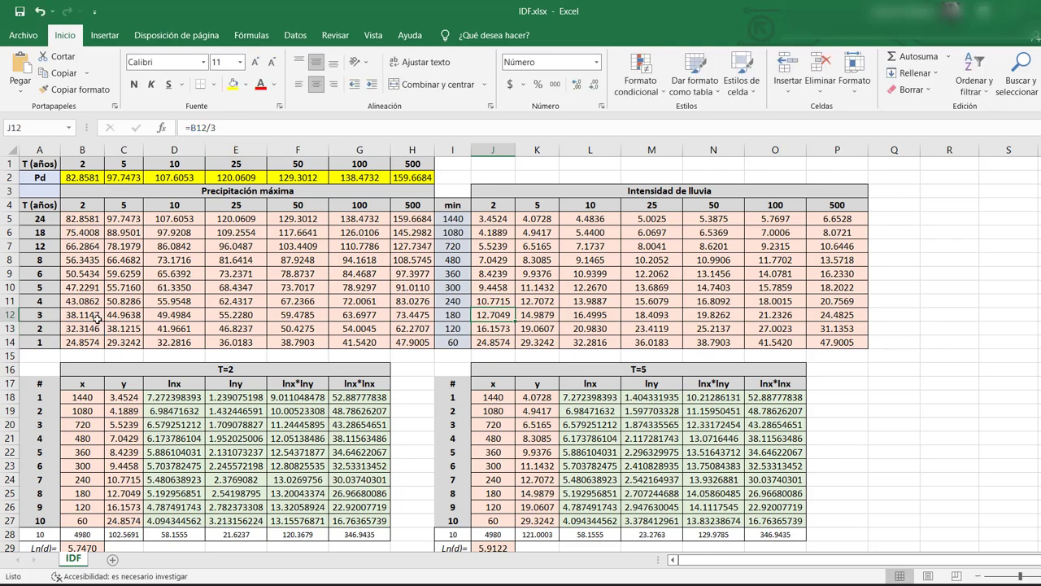
pyautogui.click(90, 315)
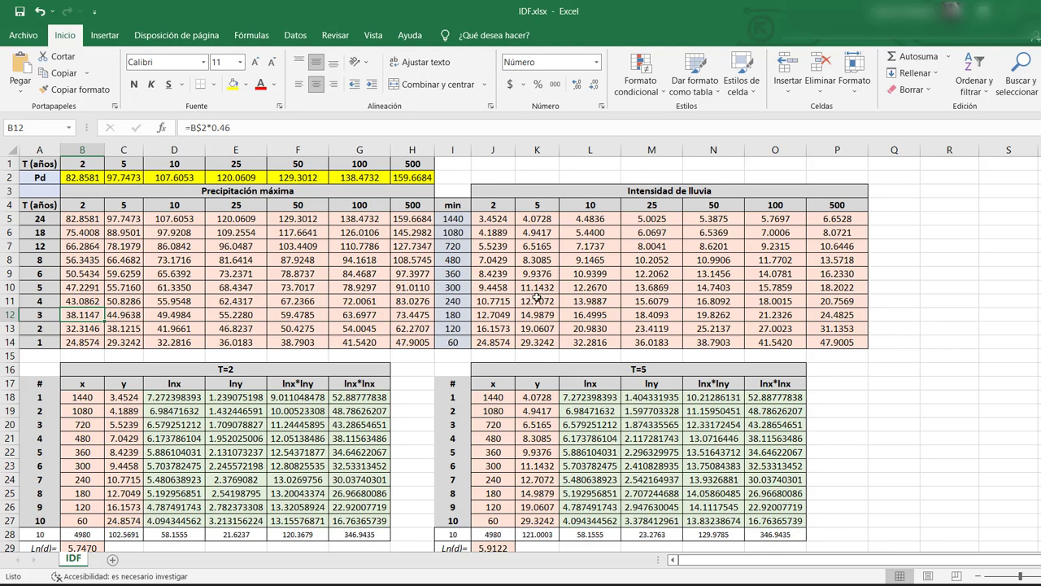
pyautogui.click(656, 287)
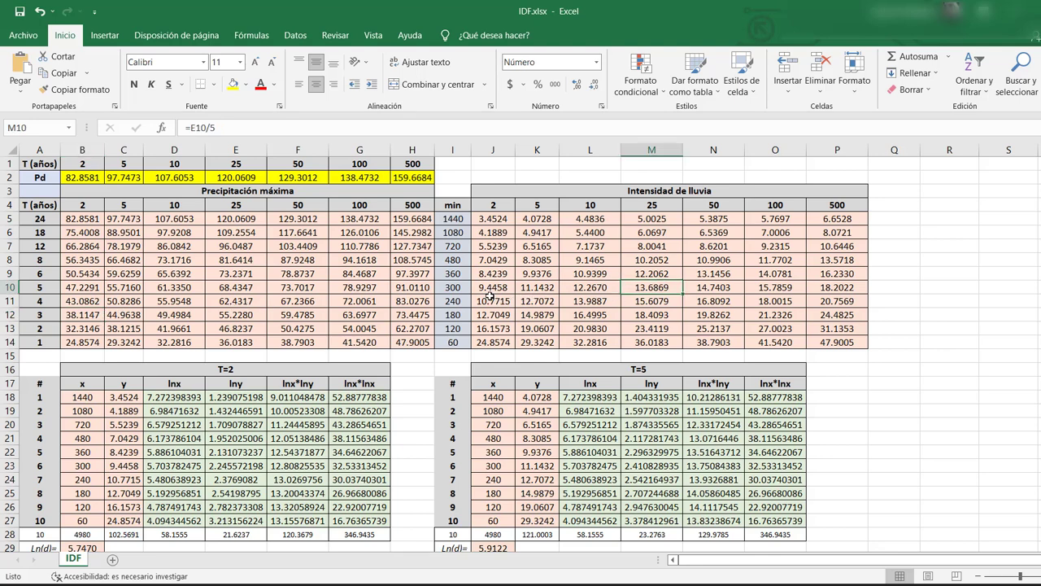
pyautogui.click(316, 125)
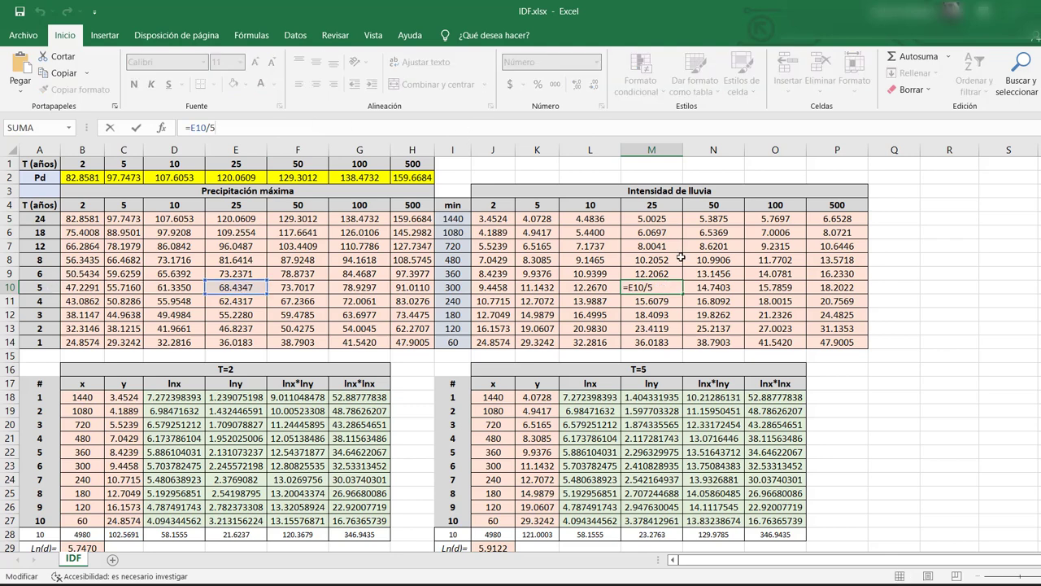
pyautogui.press('Escape')
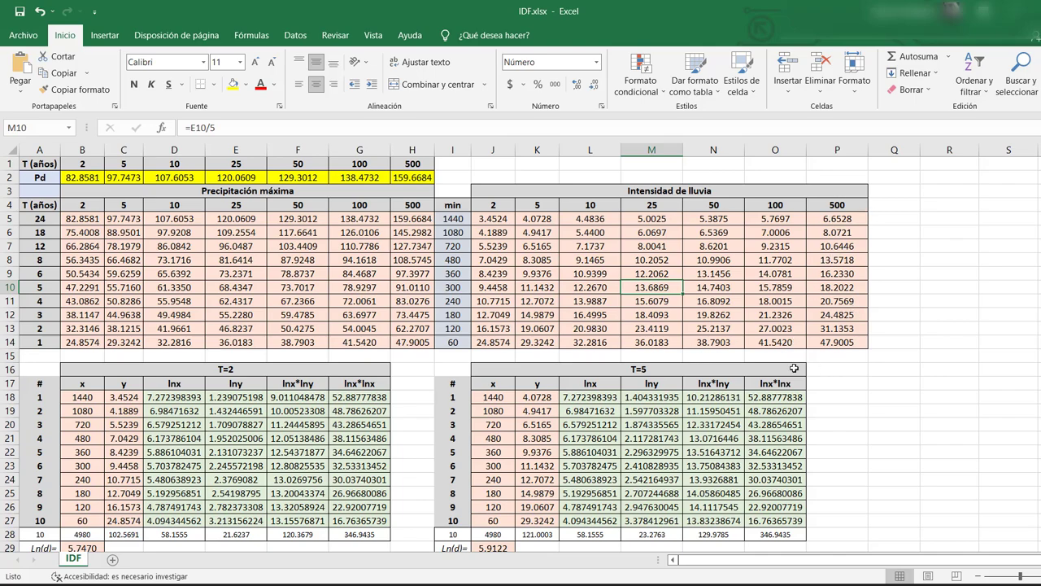
# Review the T=2 regression table and examine the lnx formula in its first row, cell D18.
pyautogui.scroll(-2, 280, 370)
pyautogui.scroll(-2, 280, 370)
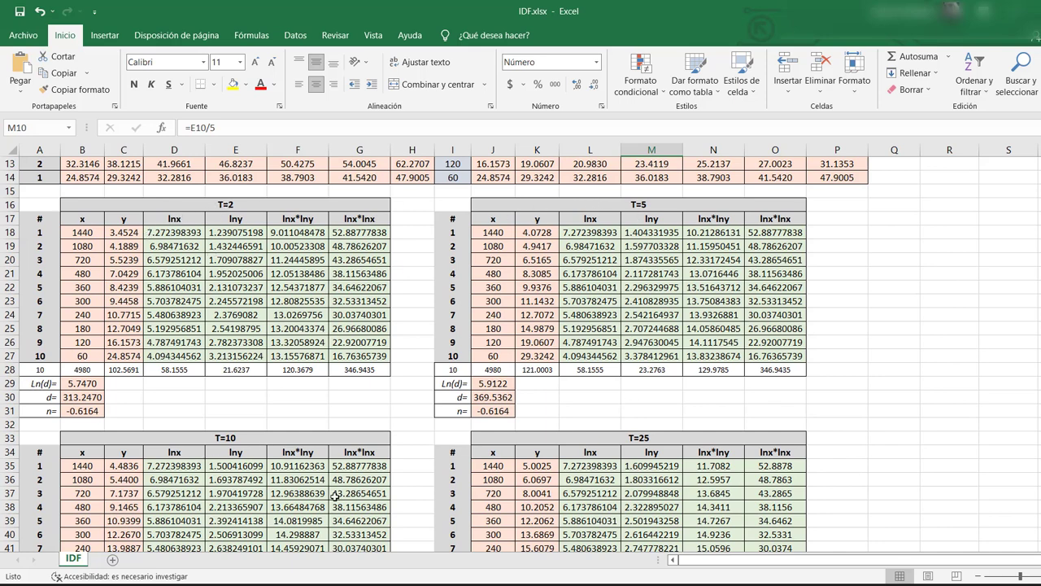
pyautogui.scroll(1, 237, 210)
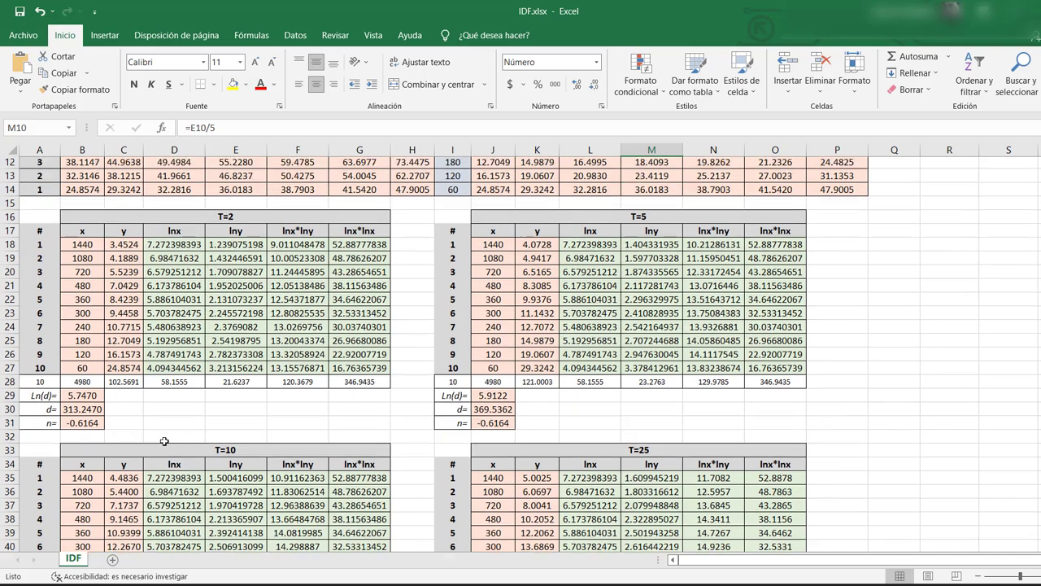
pyautogui.scroll(1, 258, 246)
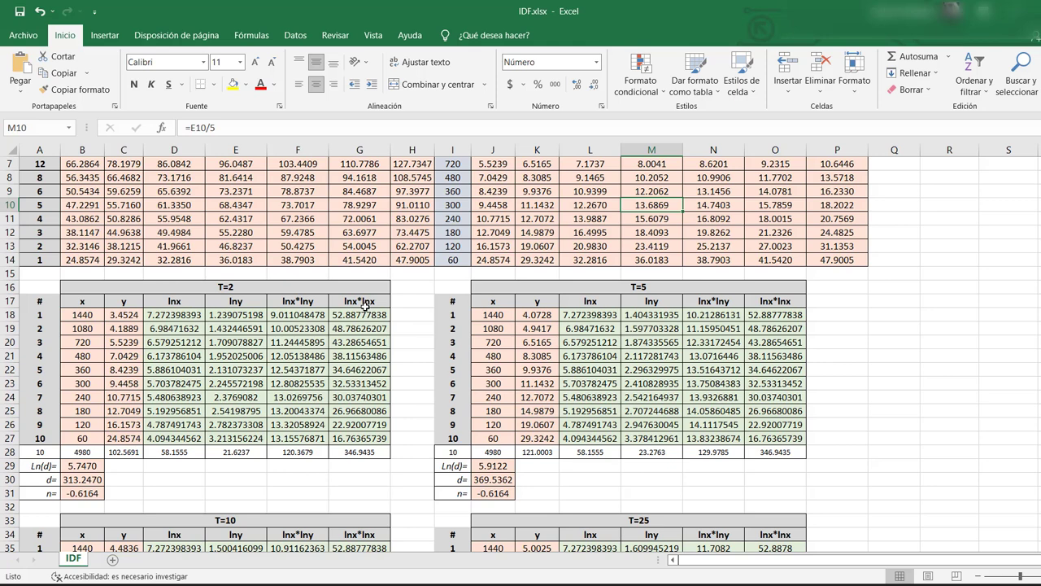
pyautogui.click(180, 315)
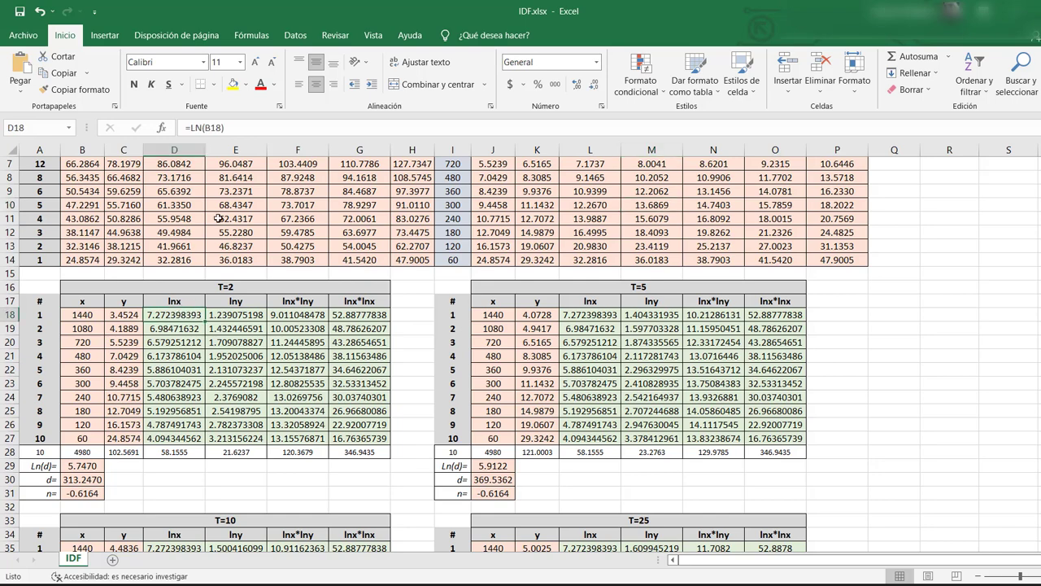
pyautogui.click(256, 127)
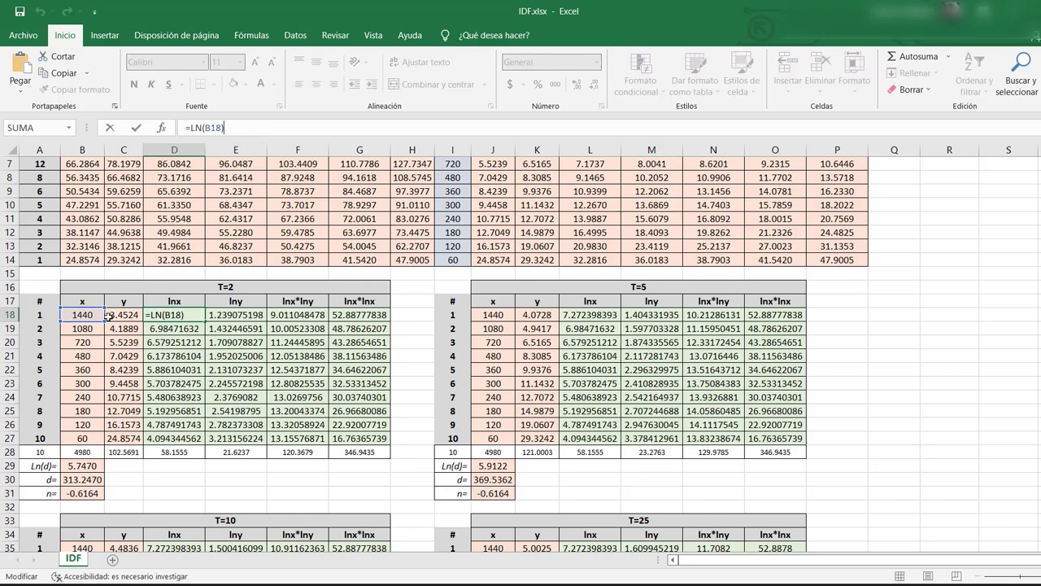
pyautogui.scroll(2, 96, 314)
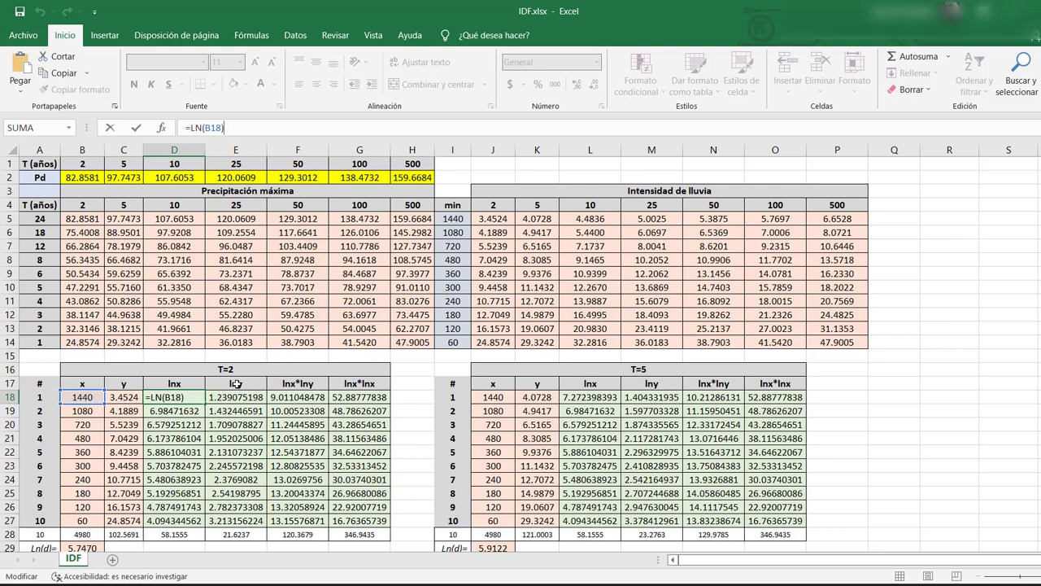
pyautogui.hotkey('ctrl', 'Return')
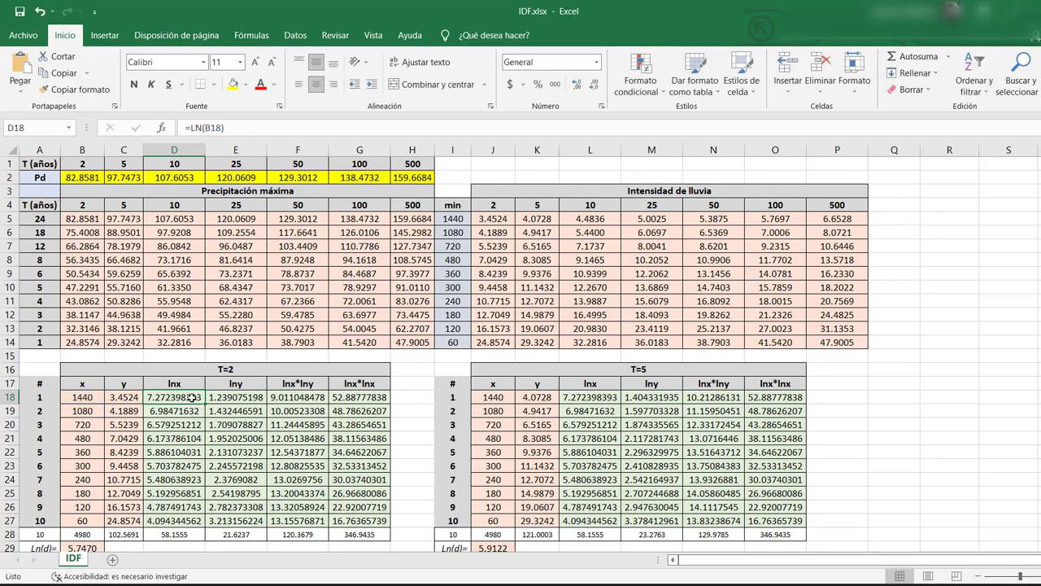
pyautogui.click(241, 126)
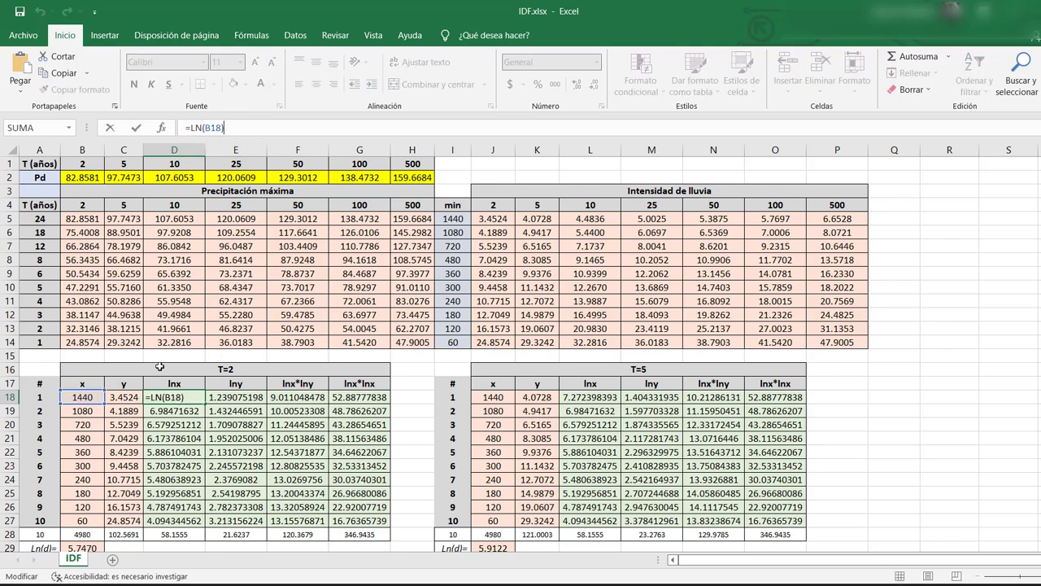
pyautogui.hotkey('ctrl', 'Return')
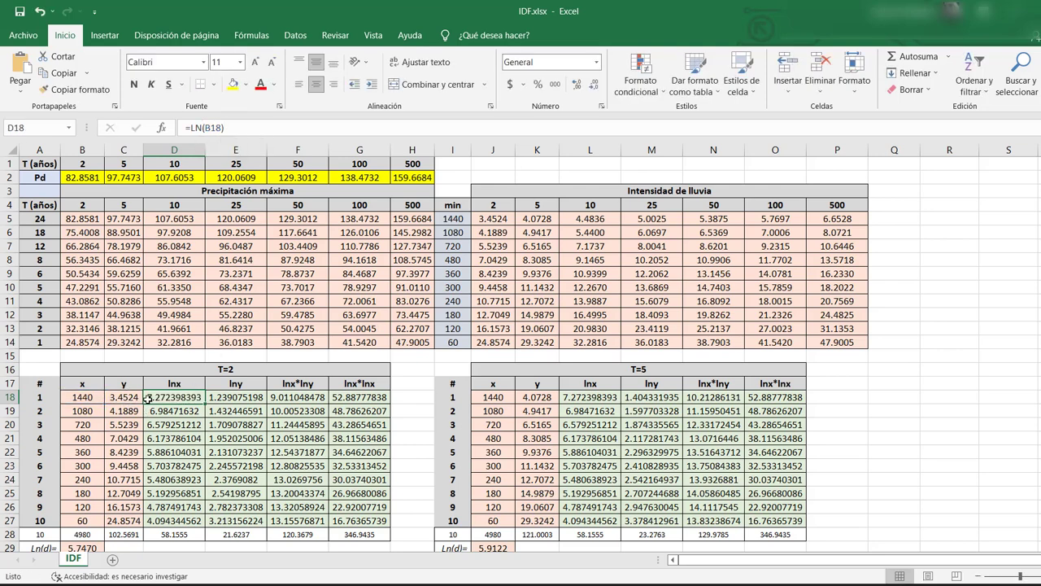
# Inspect the y formula in C18 of the T=2 table and trace its reference to the rainfall intensity table.
pyautogui.click(127, 397)
pyautogui.click(227, 128)
pyautogui.write('=J5')
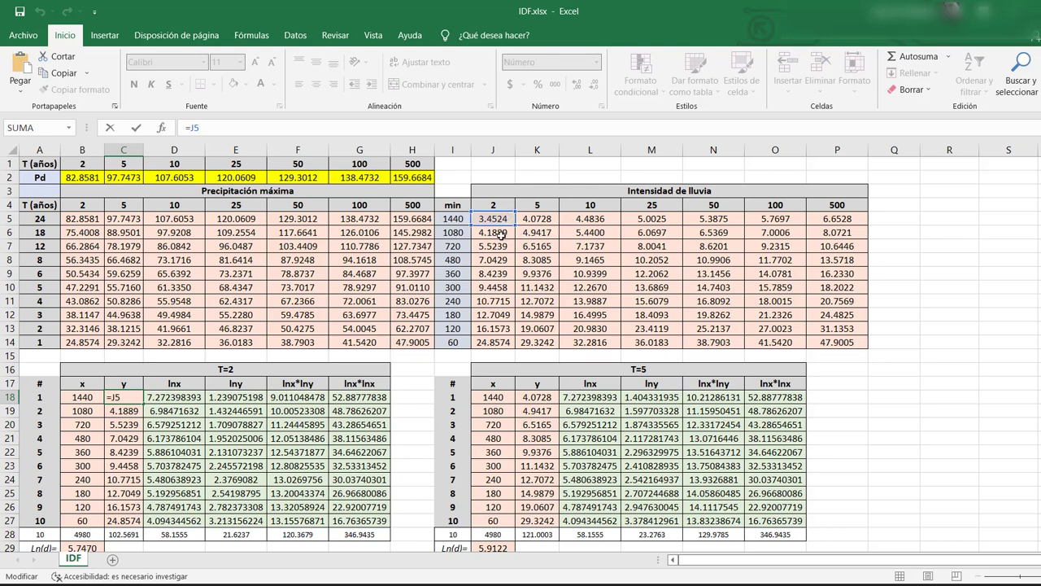
pyautogui.hotkey('ctrl', 'Return')
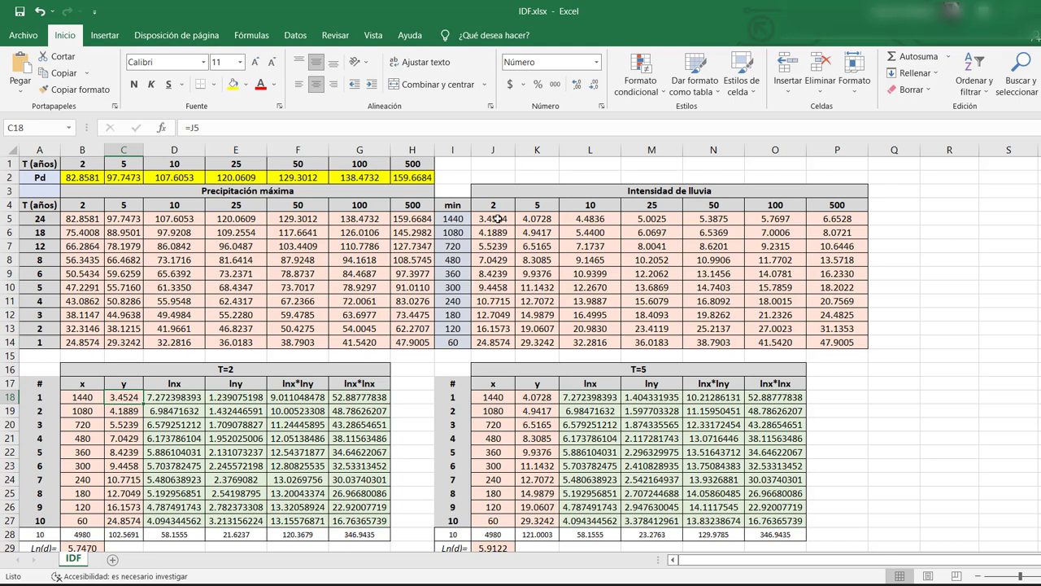
# Check the lnx formula in D18 and the lny formula in E18, tracing the cells they reference.
pyautogui.click(192, 396)
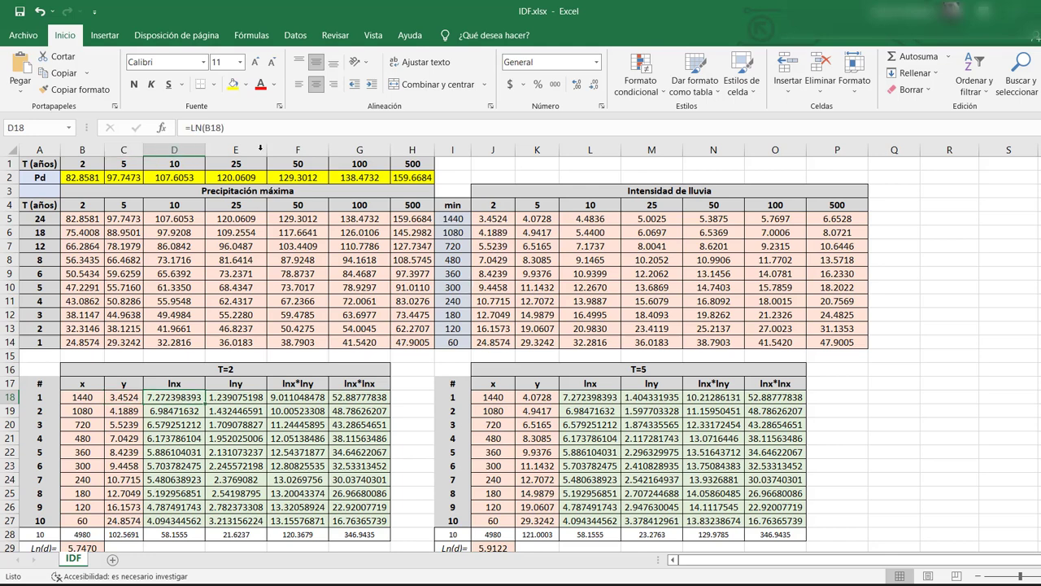
pyautogui.click(272, 126)
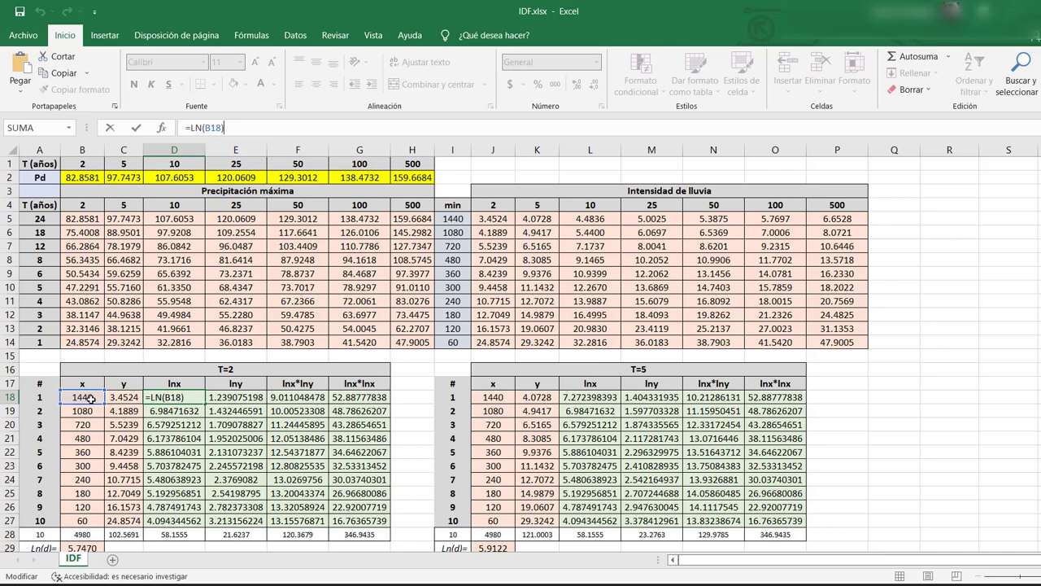
pyautogui.hotkey('ctrl', 'Return')
pyautogui.click(239, 397)
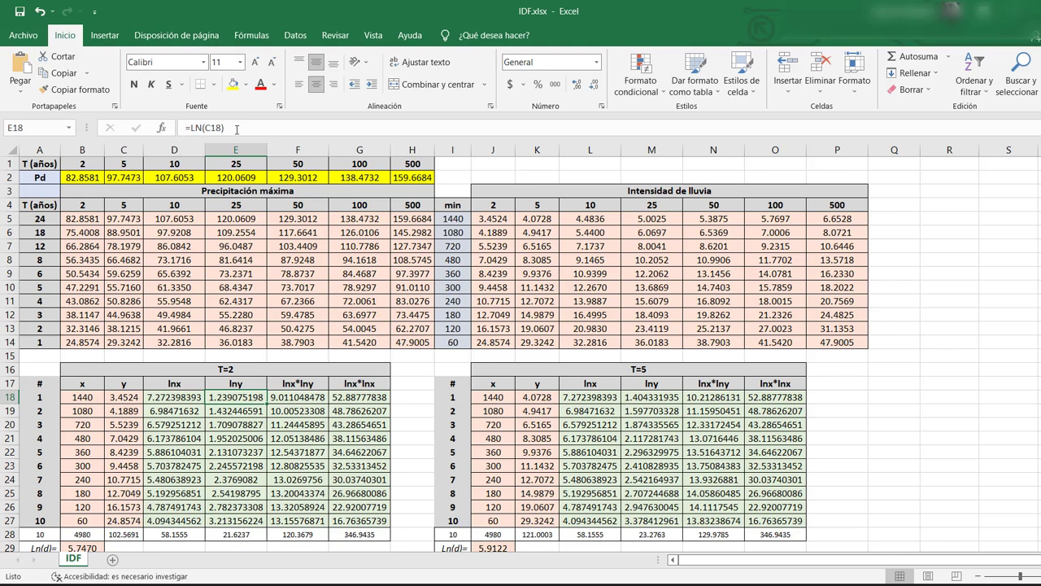
pyautogui.click(236, 129)
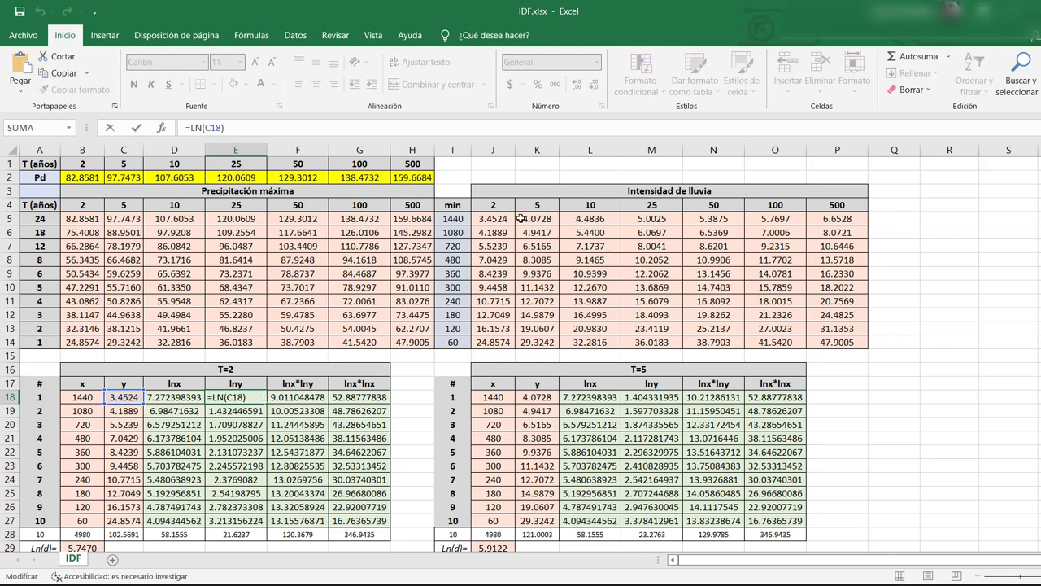
pyautogui.hotkey('ctrl', 'Return')
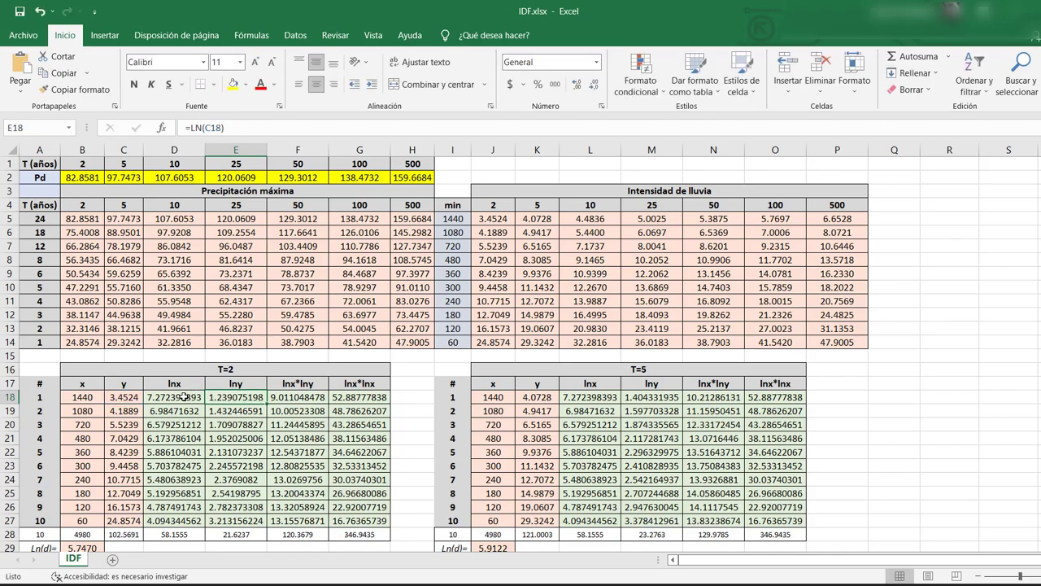
# Examine the product formulas for lnx*lny in F18 and lnx*lnx in G18 of the T=2 table.
pyautogui.scroll(-2, 288, 395)
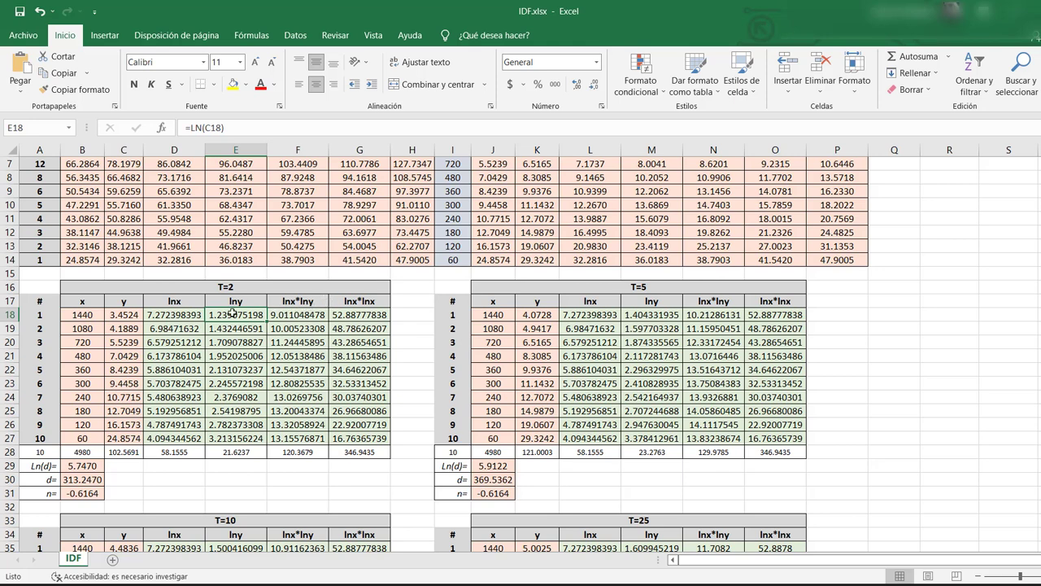
pyautogui.click(295, 320)
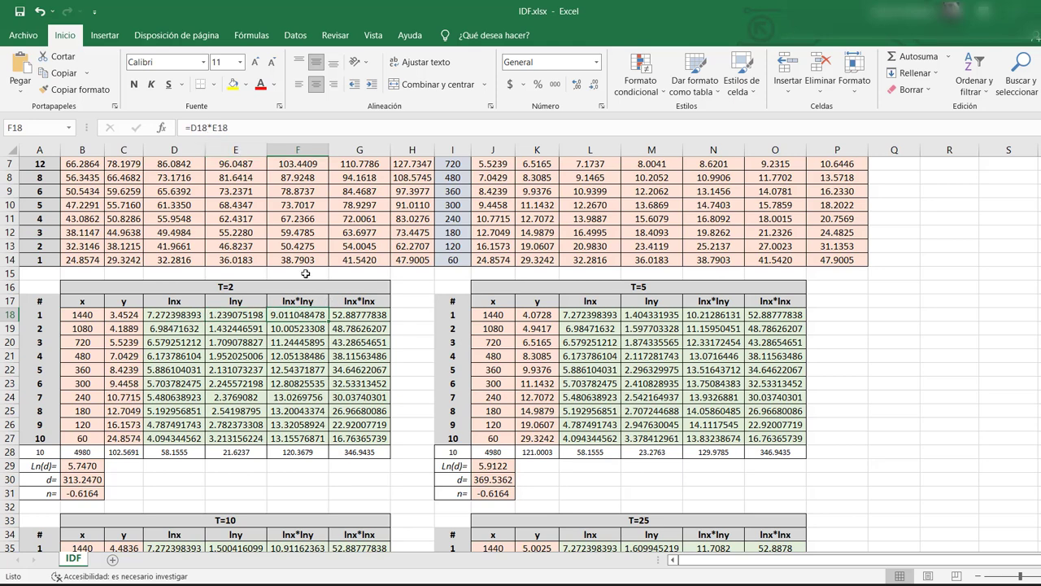
pyautogui.click(310, 128)
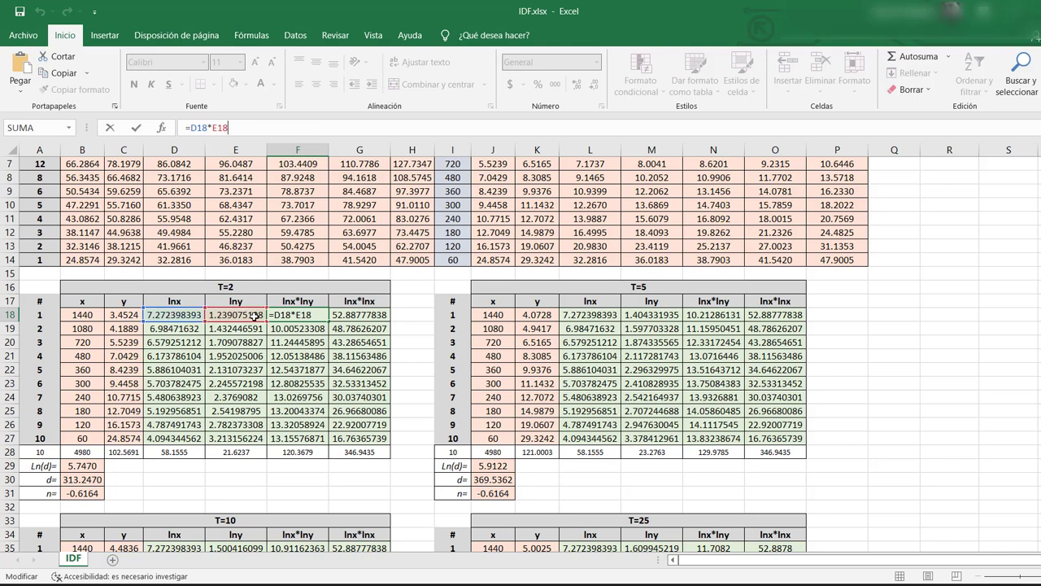
pyautogui.hotkey('ctrl', 'Return')
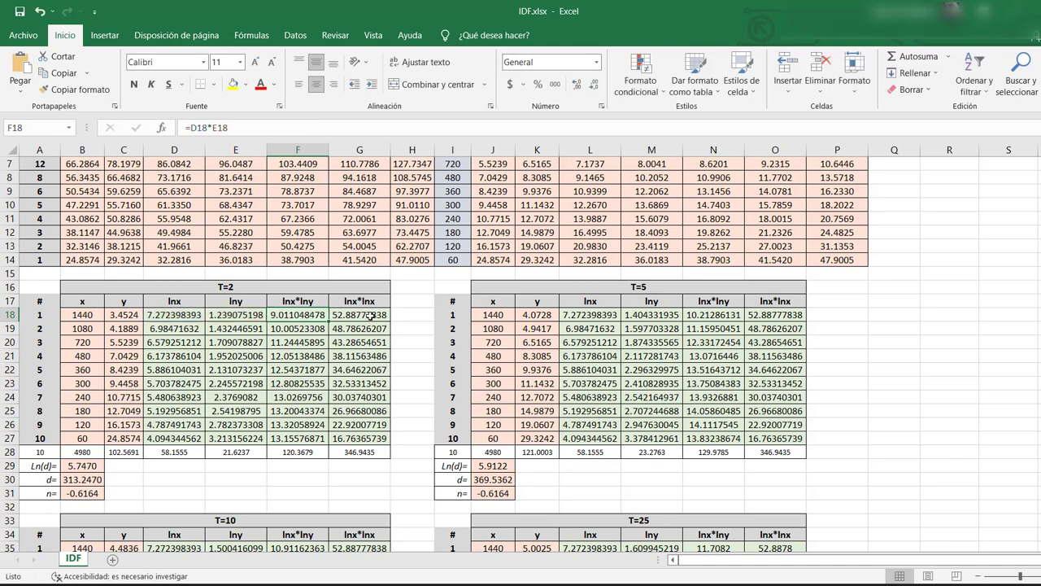
pyautogui.click(371, 315)
pyautogui.write('=D18*D18')
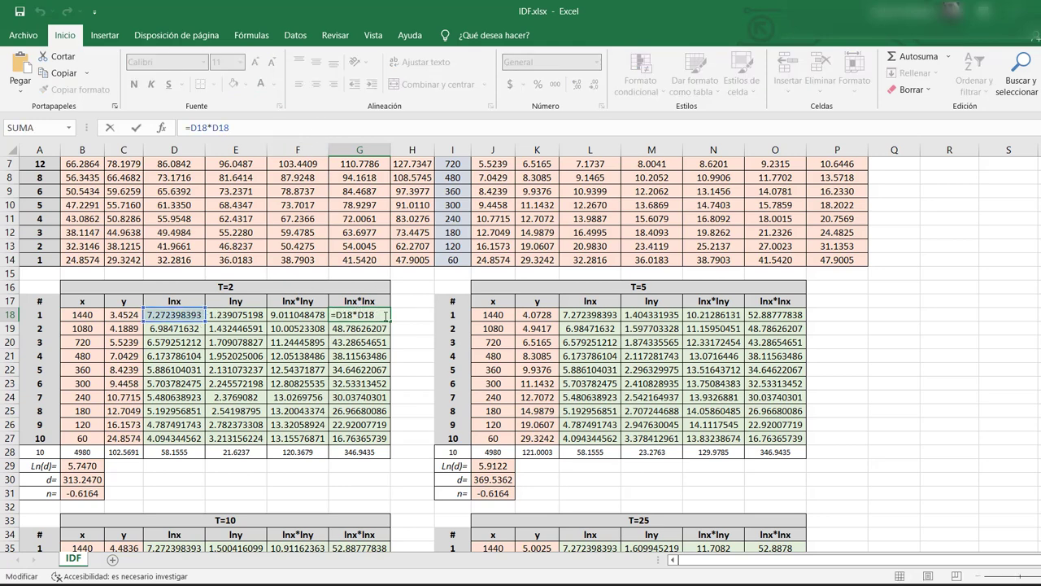
pyautogui.hotkey('ctrl', 'Return')
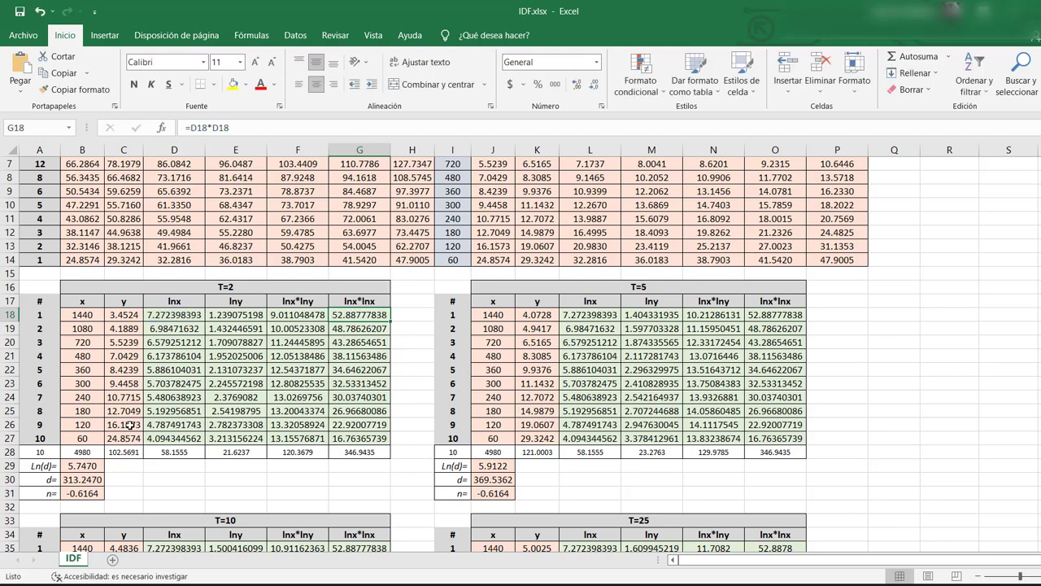
# Check the column sum formulas for lnx, lny and lnx*lny in D28, E28 and F28.
pyautogui.scroll(-1, 114, 427)
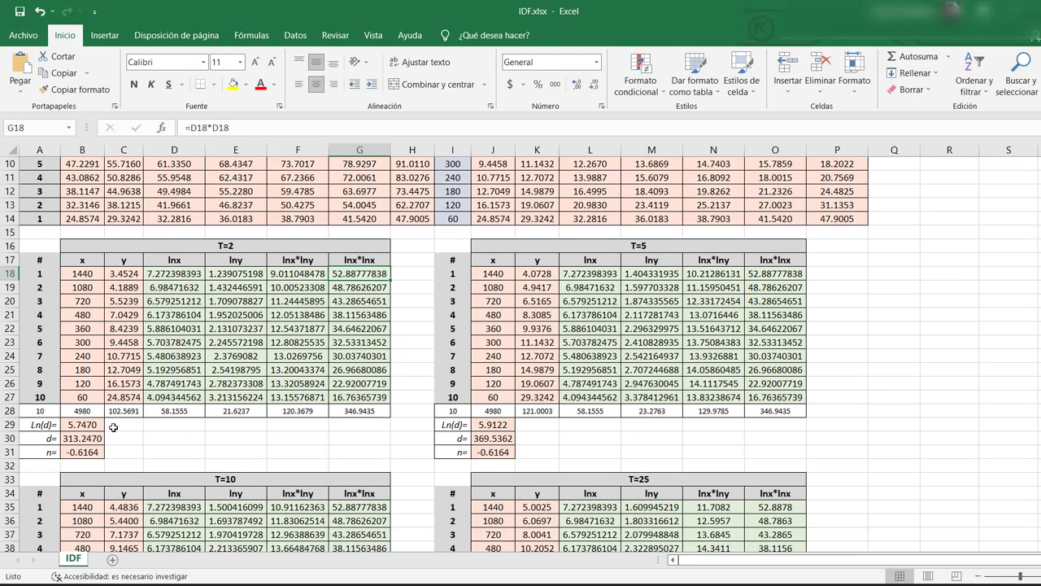
pyautogui.click(186, 409)
pyautogui.click(281, 123)
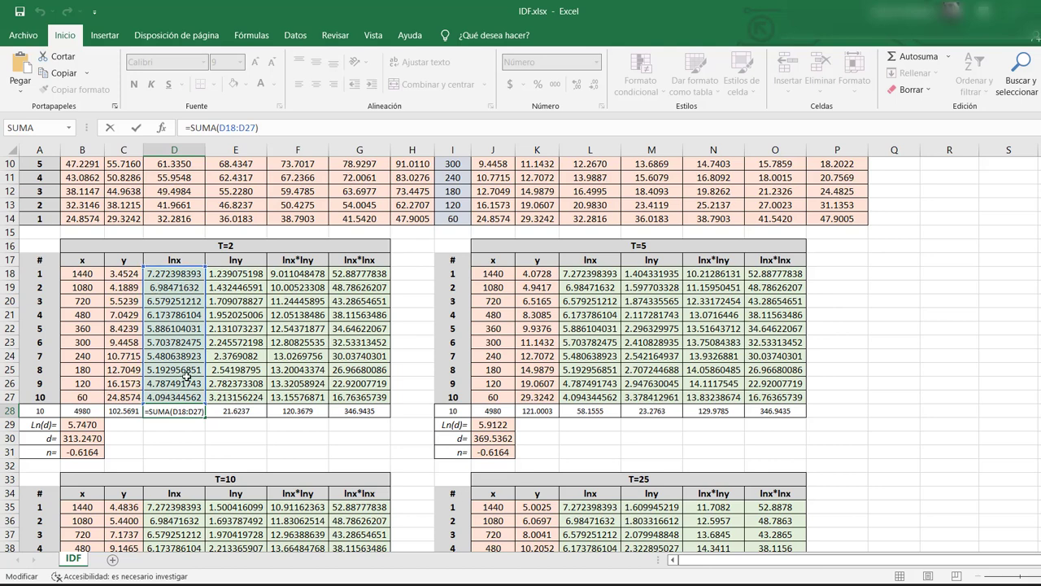
pyautogui.click(244, 410)
pyautogui.press('F2')
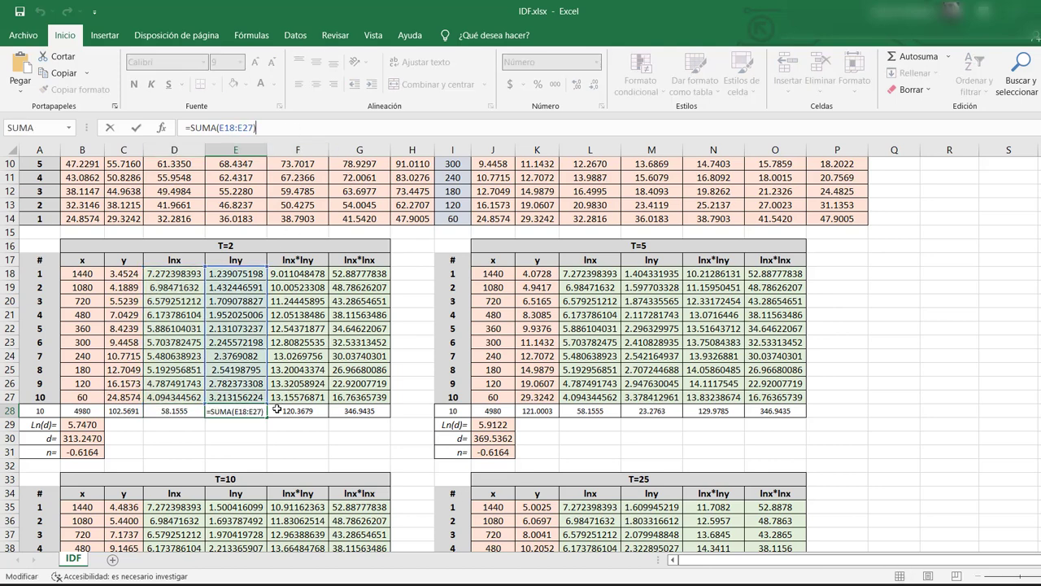
pyautogui.click(297, 411)
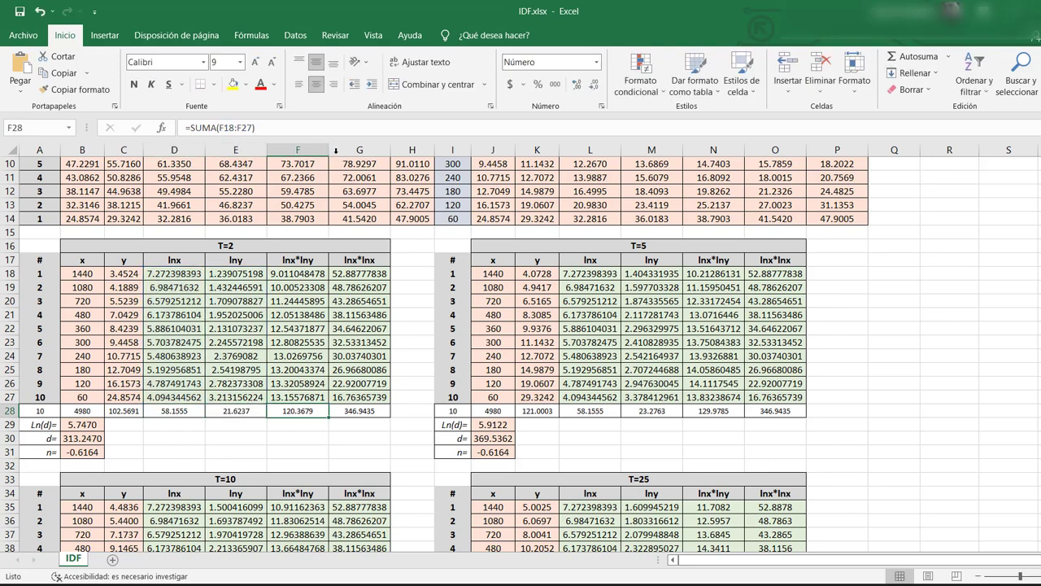
pyautogui.click(344, 127)
pyautogui.press('Return')
# Examine the Ln(d) formula in B29 and the row count formula in A28 that it uses.
pyautogui.scroll(-2, 305, 426)
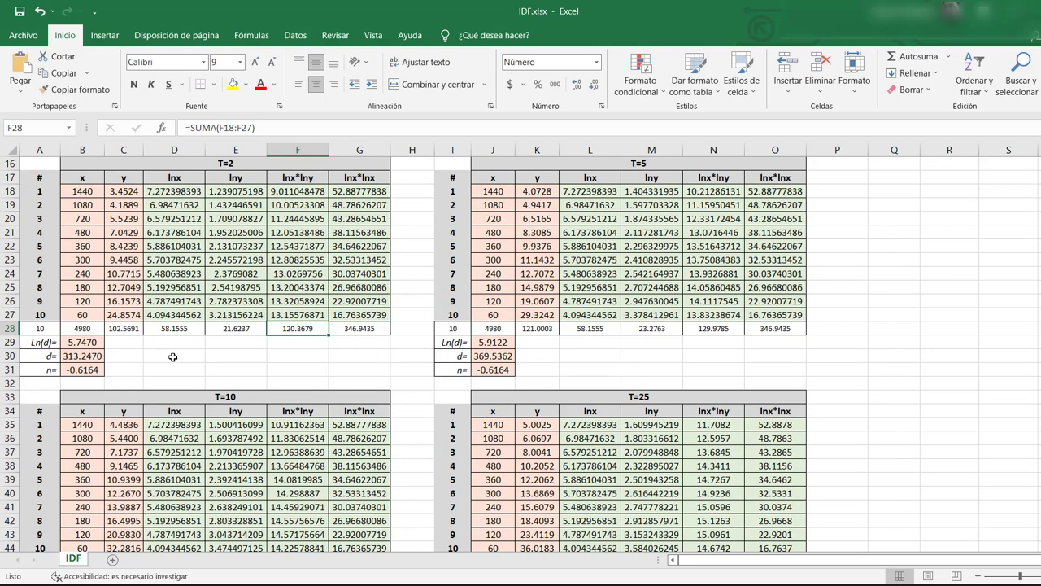
pyautogui.click(92, 345)
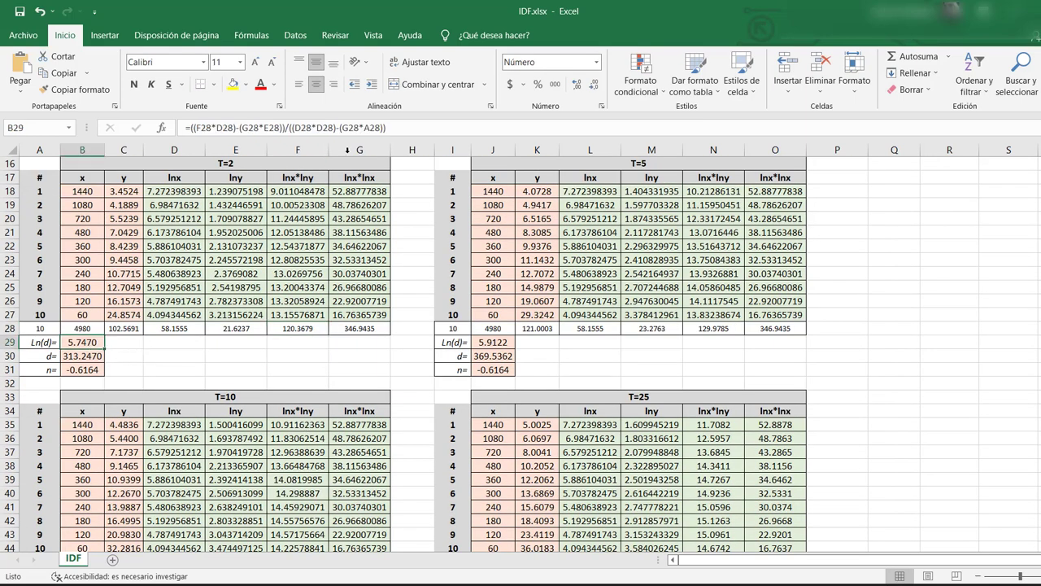
pyautogui.click(426, 128)
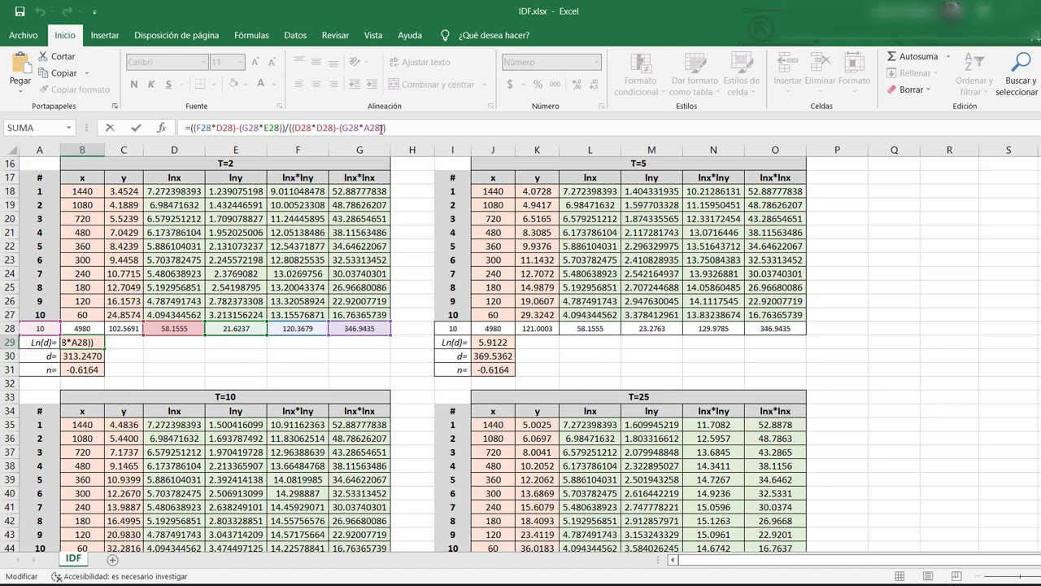
pyautogui.click(39, 328)
pyautogui.click(287, 128)
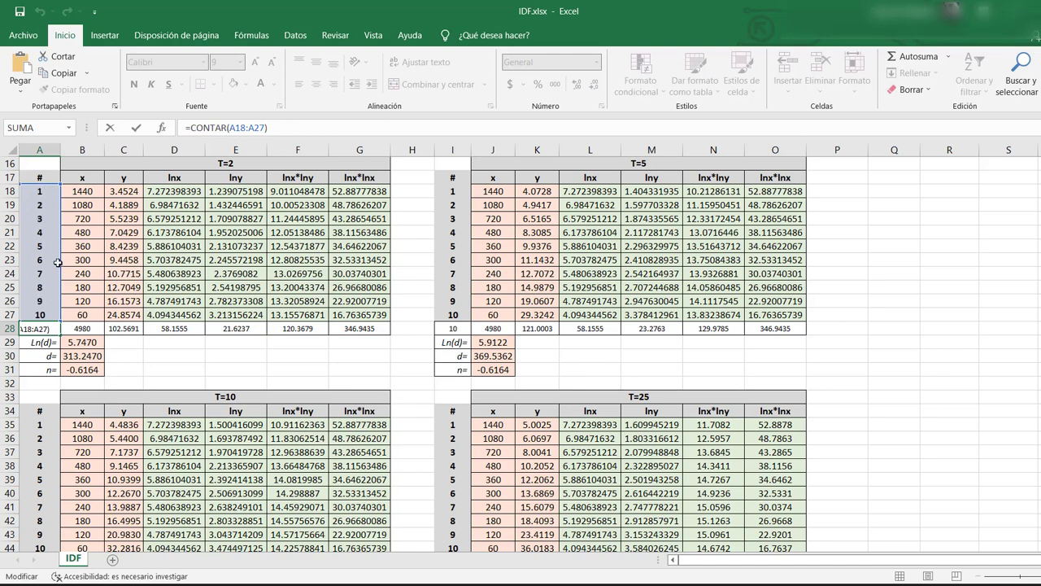
pyautogui.press('Escape')
pyautogui.click(85, 344)
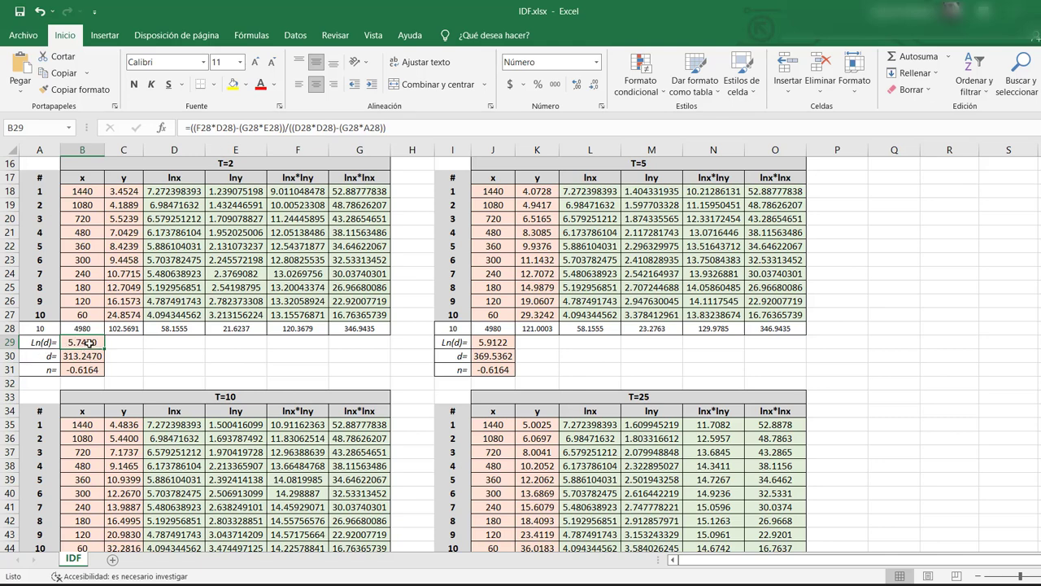
# Inspect the formulas for d in B30 and n in B31 below the T=2 table, tracing the cells n references.
pyautogui.click(92, 353)
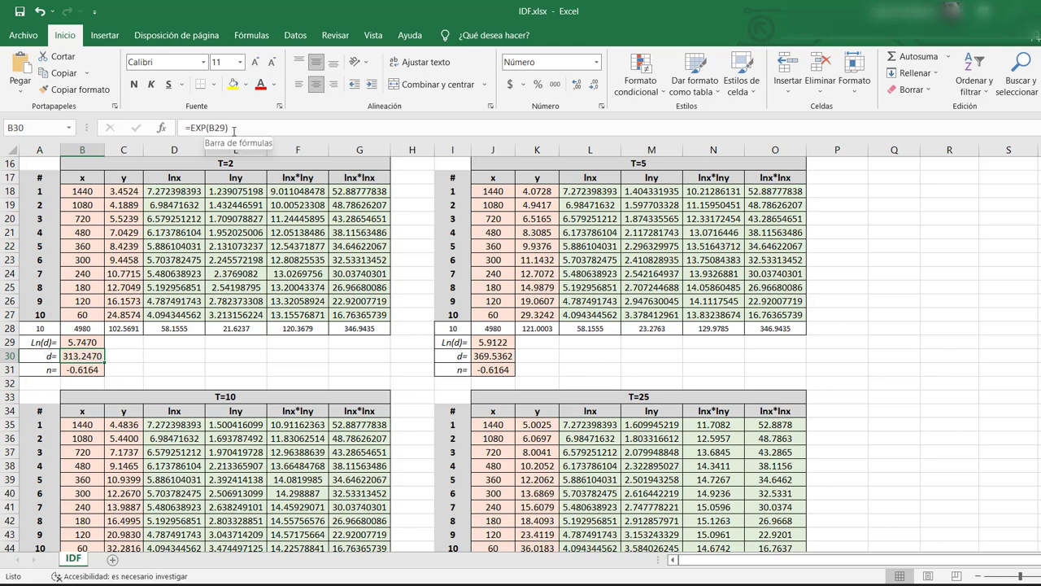
pyautogui.click(90, 371)
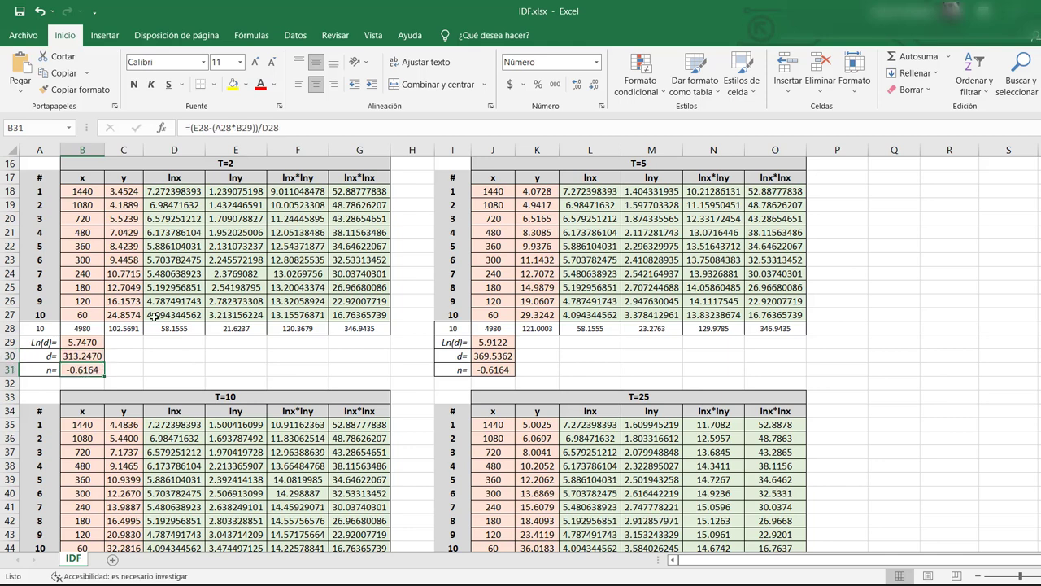
pyautogui.click(300, 123)
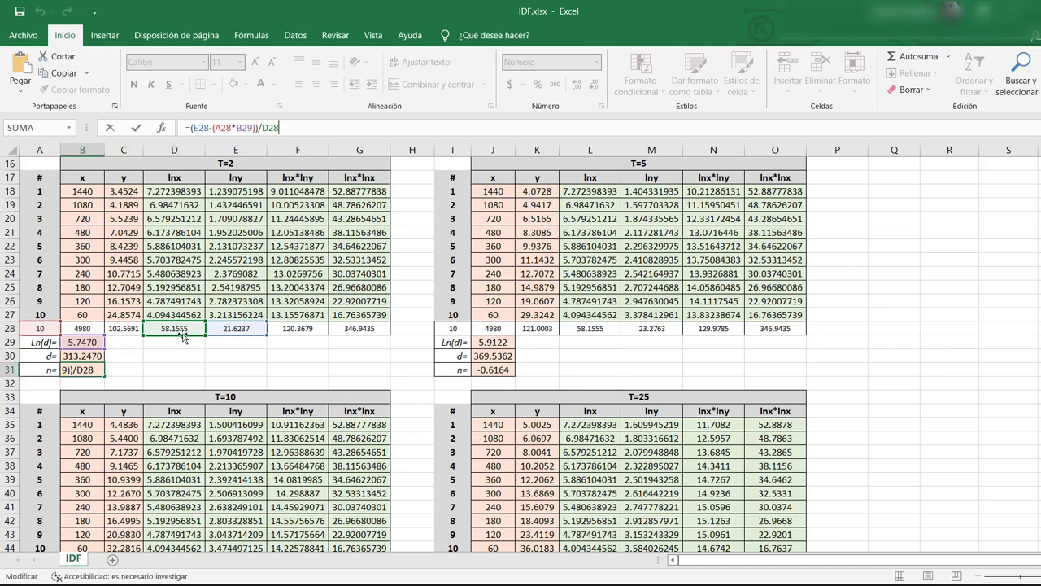
pyautogui.click(160, 377)
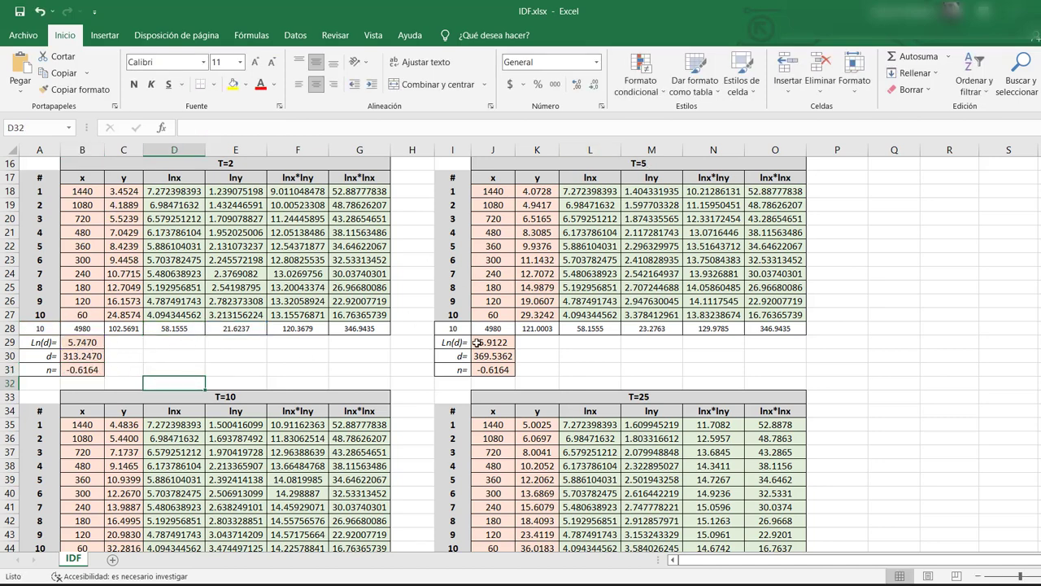
# Review the regression tables for the remaining return periods, from T=5 to T=500, and the Regresión Potencial table.
pyautogui.scroll(1, 137, 220)
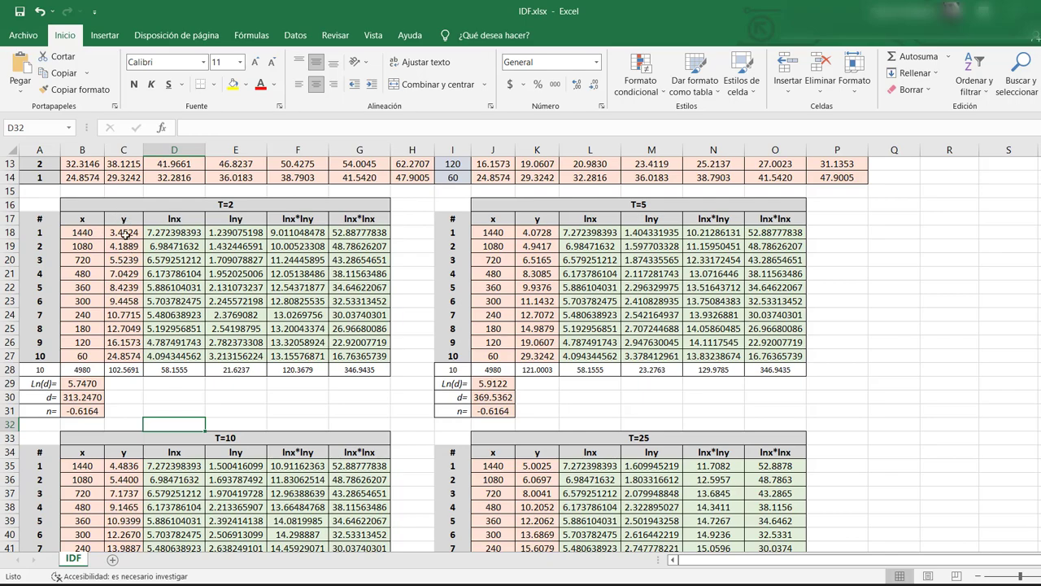
pyautogui.scroll(4, 464, 289)
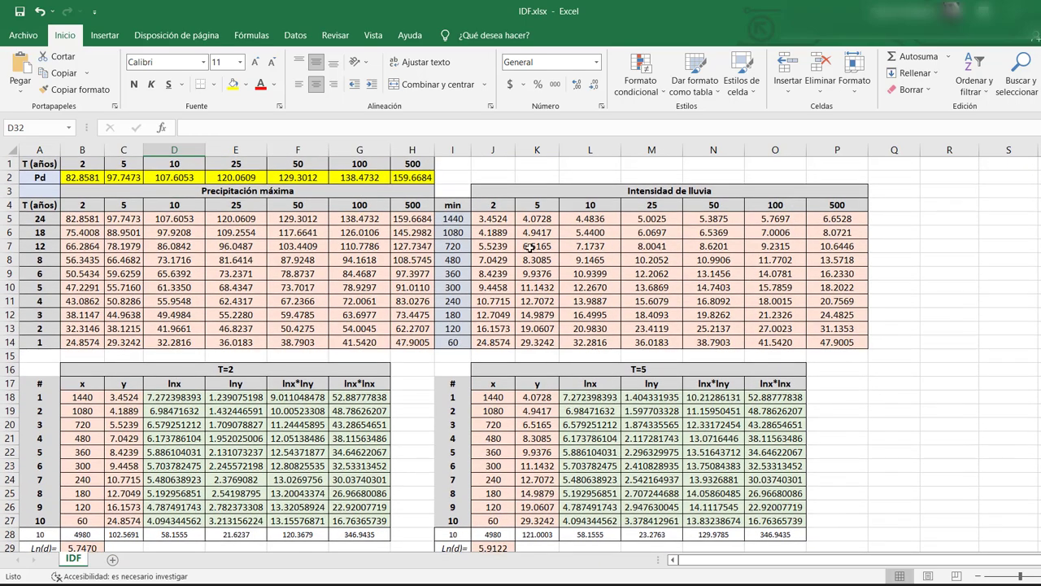
pyautogui.scroll(-4, 565, 323)
pyautogui.scroll(-9, 565, 322)
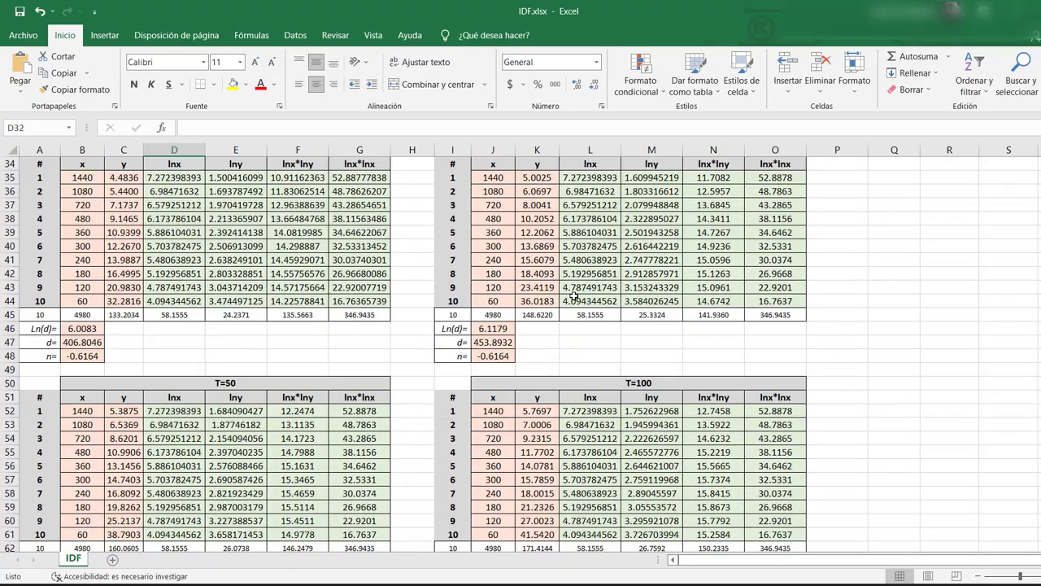
pyautogui.scroll(-6, 574, 296)
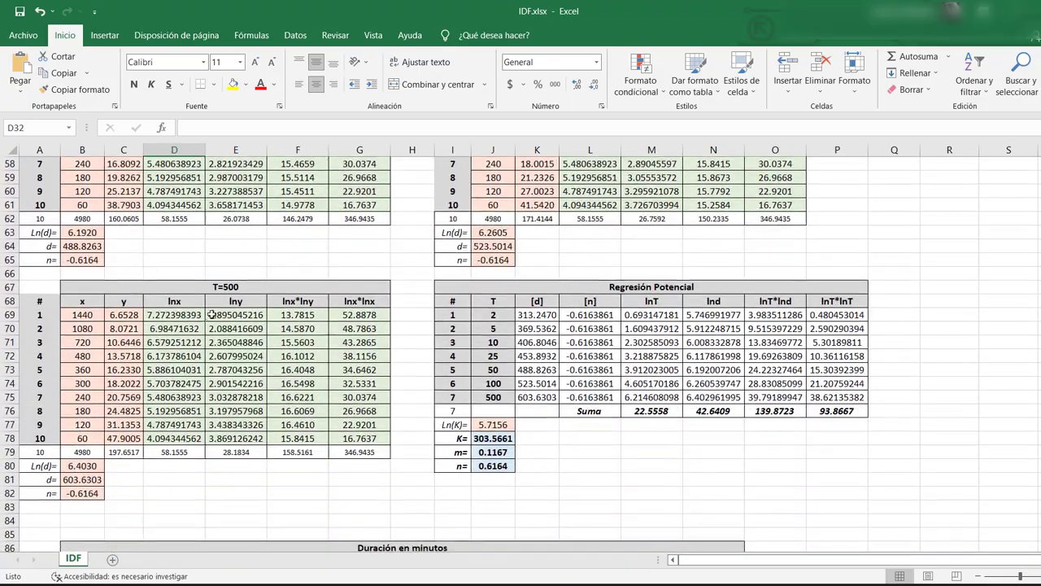
pyautogui.scroll(-2, 285, 291)
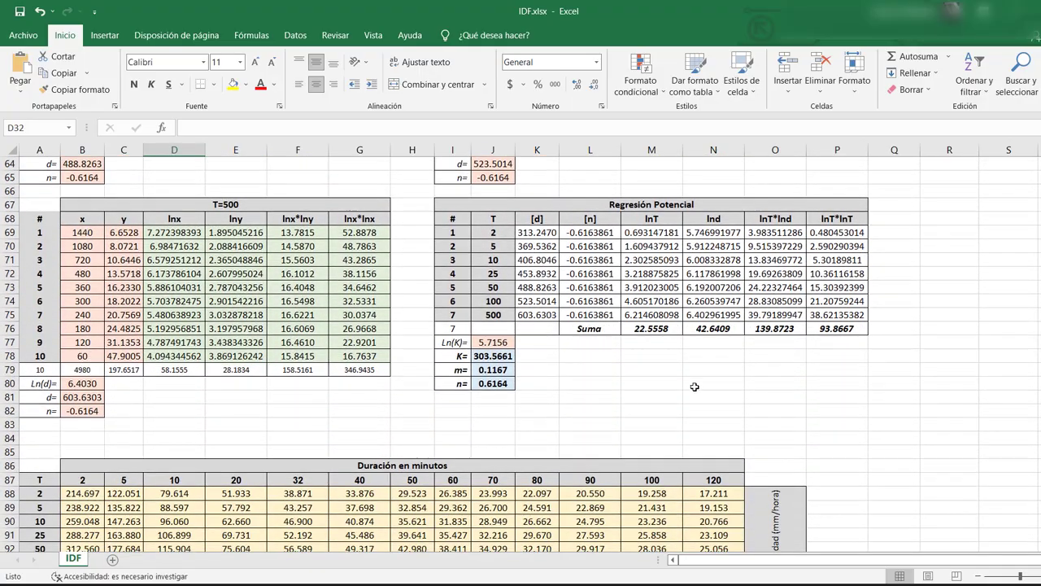
pyautogui.scroll(-1, 786, 301)
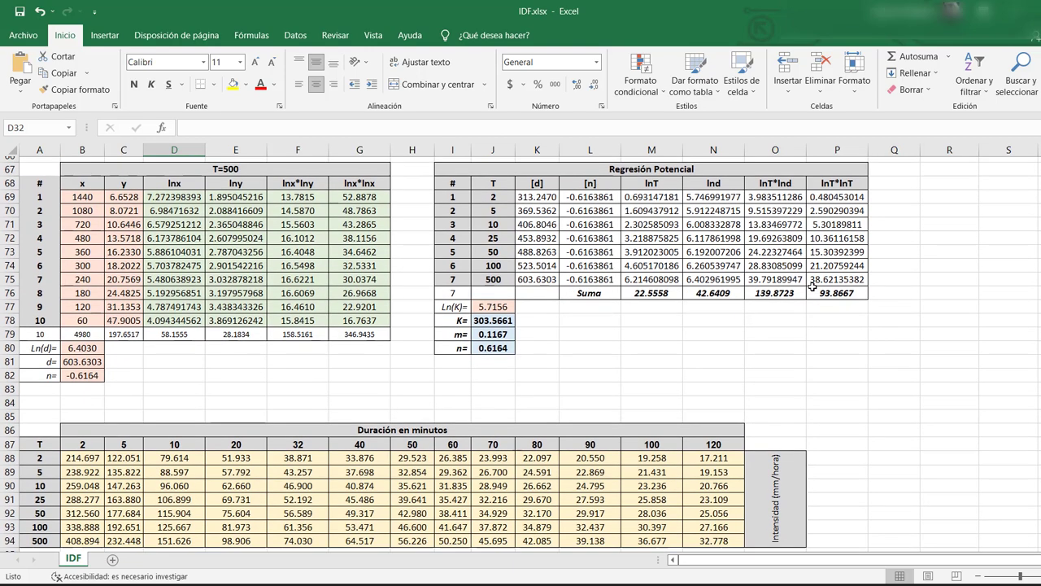
pyautogui.scroll(1, 554, 200)
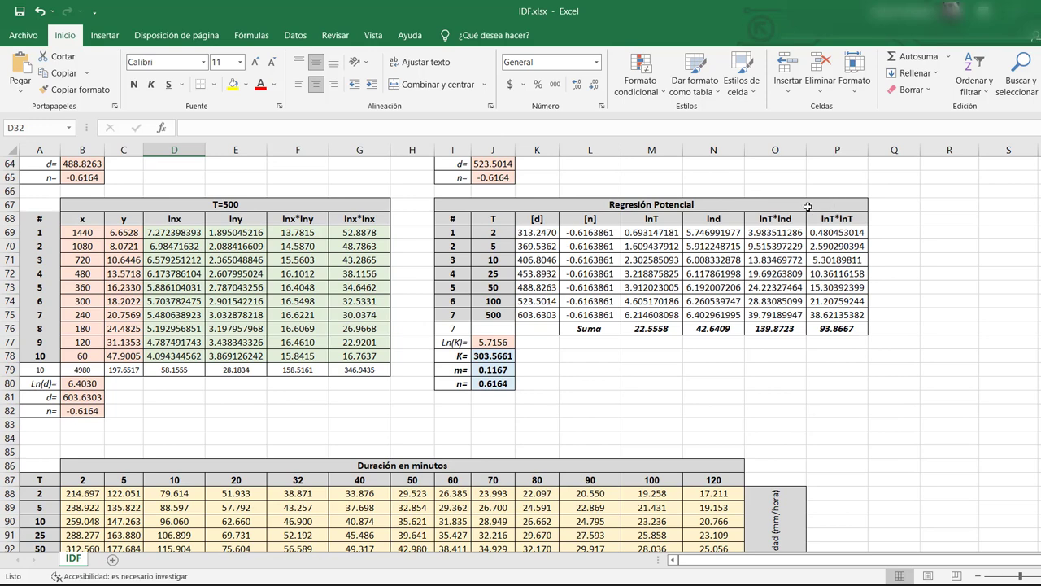
# Inspect the [d] formula in K69 of the Regresión Potencial table, tracing it to the d cell of the T=2 table.
pyautogui.click(548, 232)
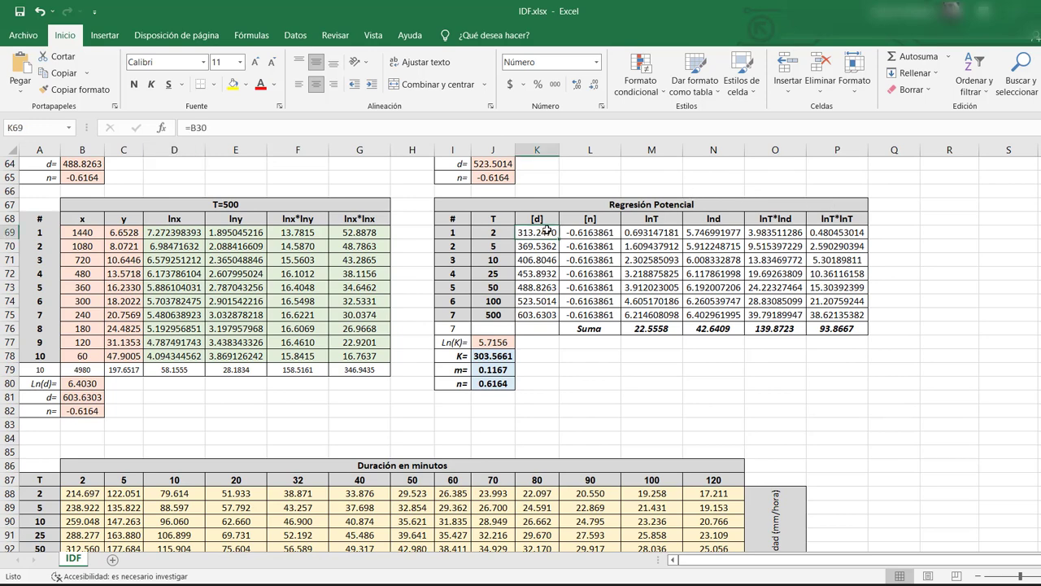
pyautogui.write('=B30')
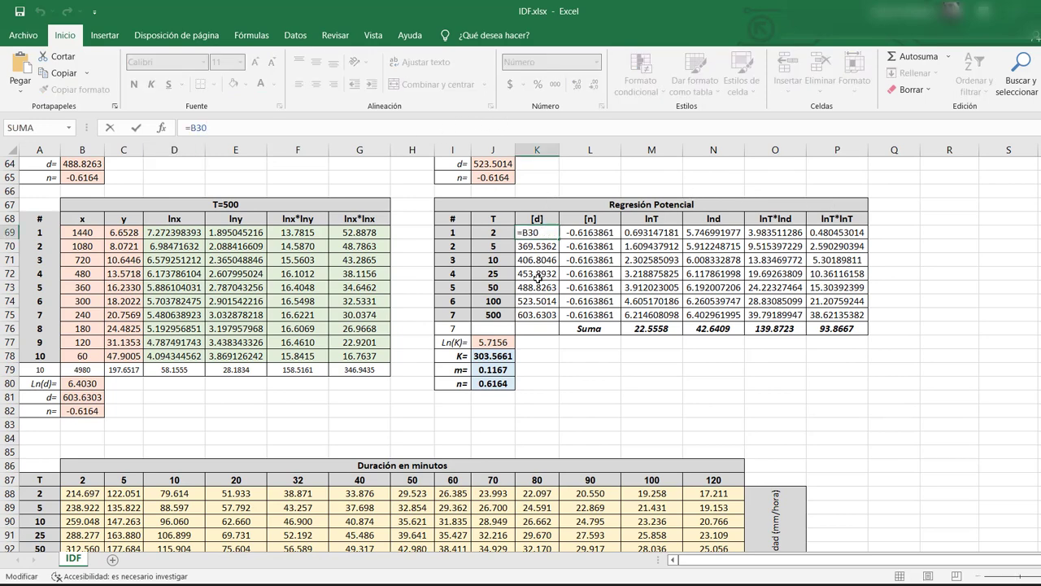
pyautogui.scroll(2, 576, 418)
pyautogui.scroll(14, 529, 406)
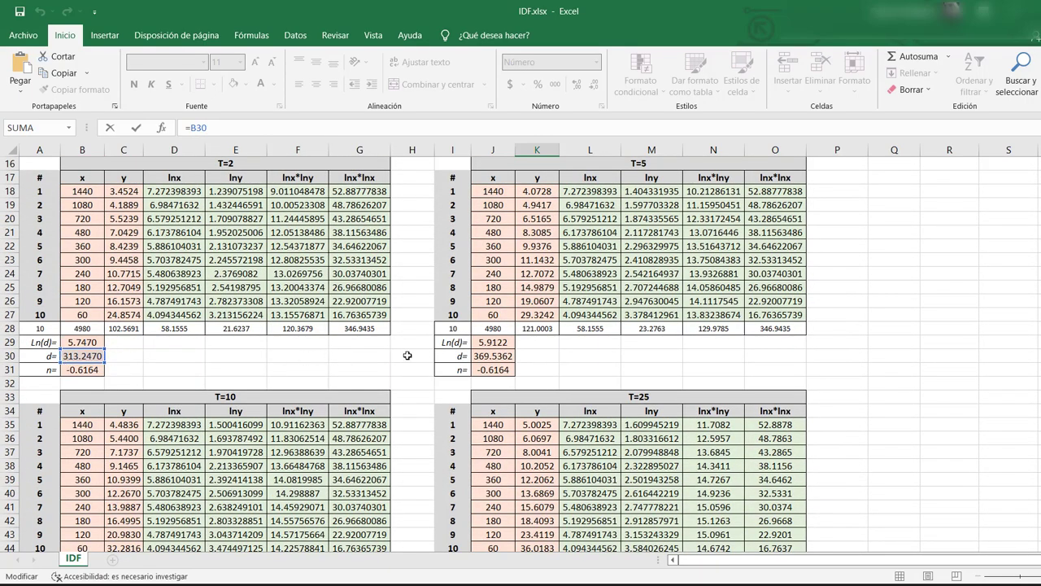
pyautogui.scroll(-5, 442, 353)
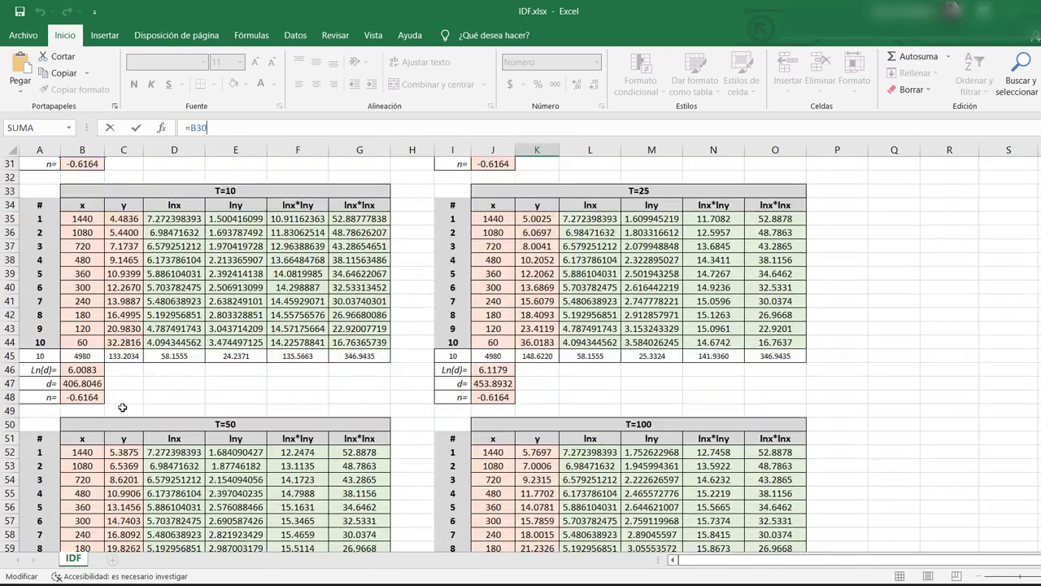
pyautogui.scroll(-4, 123, 407)
pyautogui.scroll(-4, 186, 285)
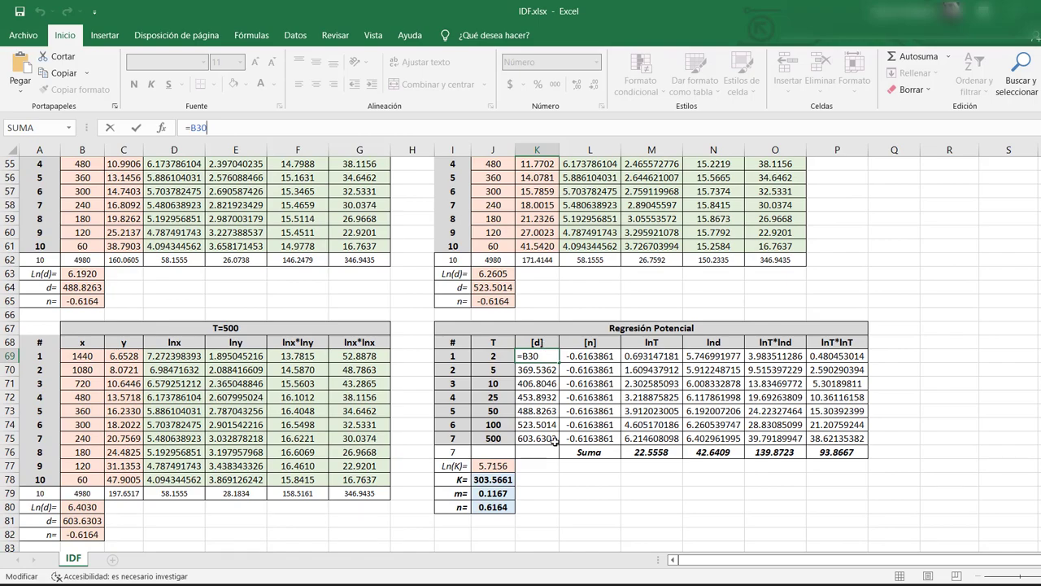
# Inspect the [n] formula in L69, tracing it to the n cell below the T=2 table.
pyautogui.click(610, 358)
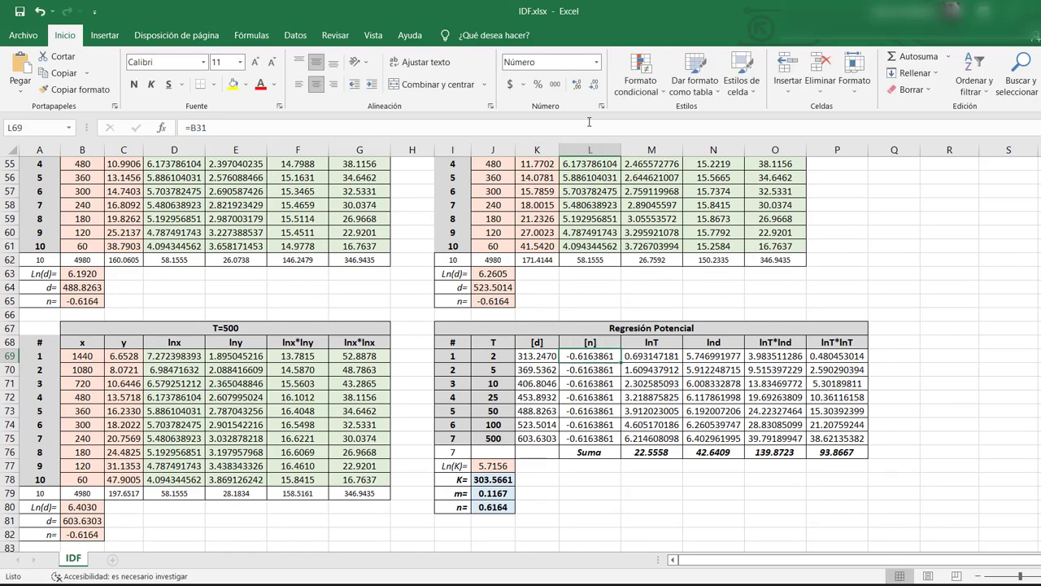
pyautogui.click(593, 128)
pyautogui.scroll(8, 326, 439)
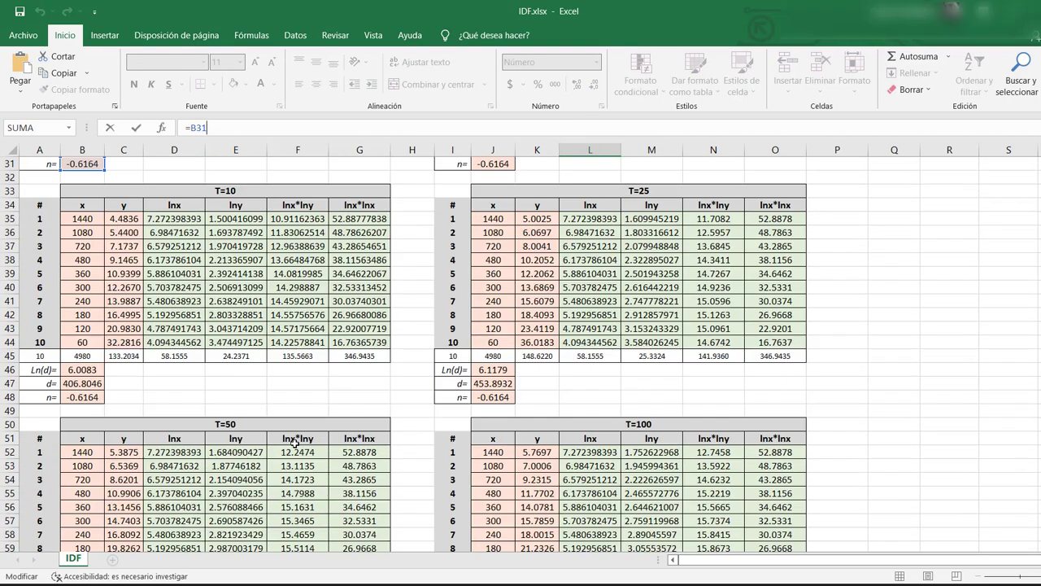
pyautogui.scroll(-6, 313, 439)
pyautogui.scroll(-2, 313, 438)
pyautogui.hotkey('ctrl', 'Return')
# Check the [n] formula in L75 against the n cell below the T=500 table.
pyautogui.click(599, 439)
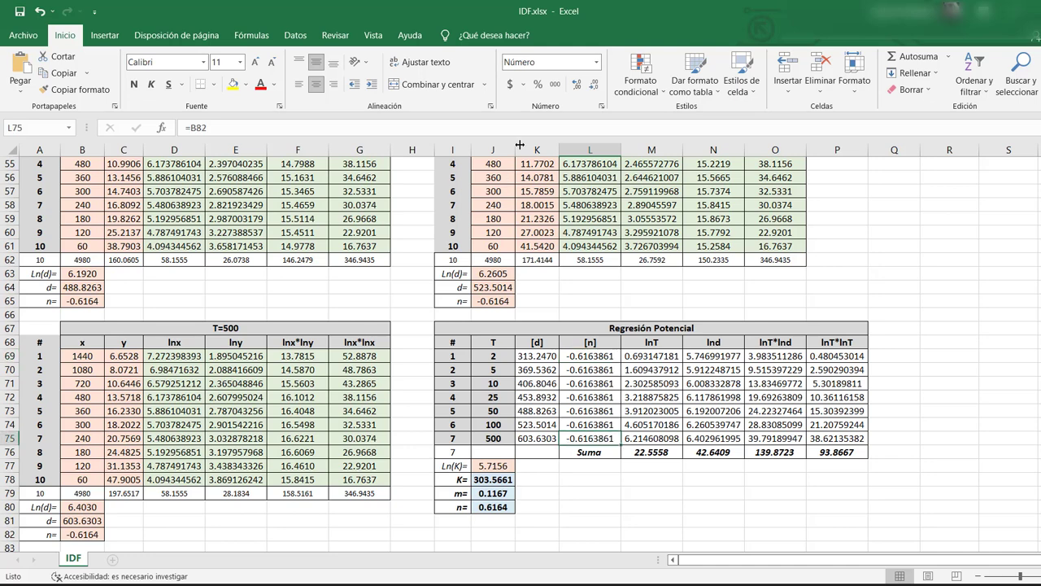
pyautogui.write('=')
pyautogui.click(97, 536)
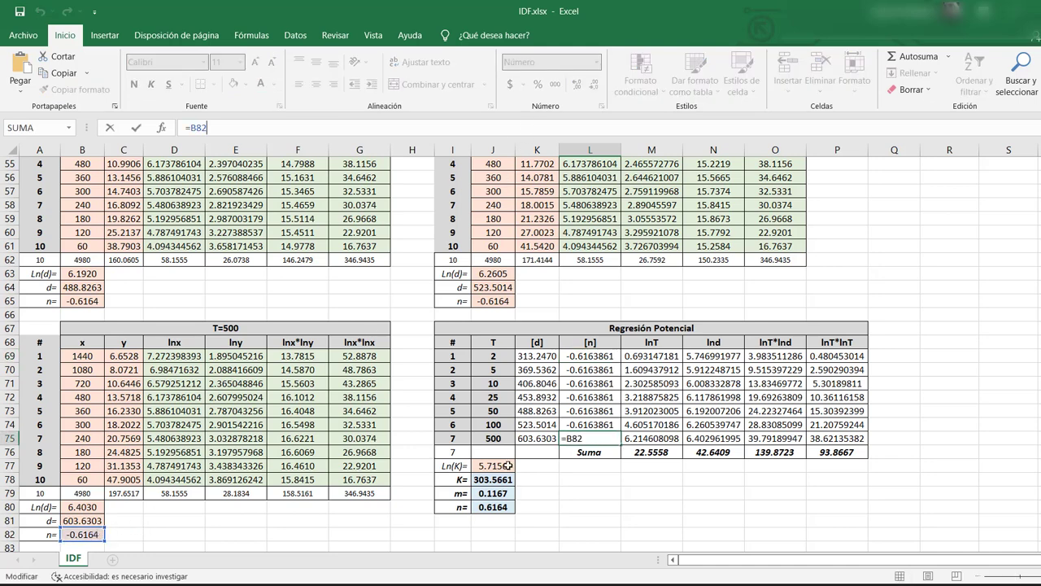
pyautogui.hotkey('ctrl', 'Return')
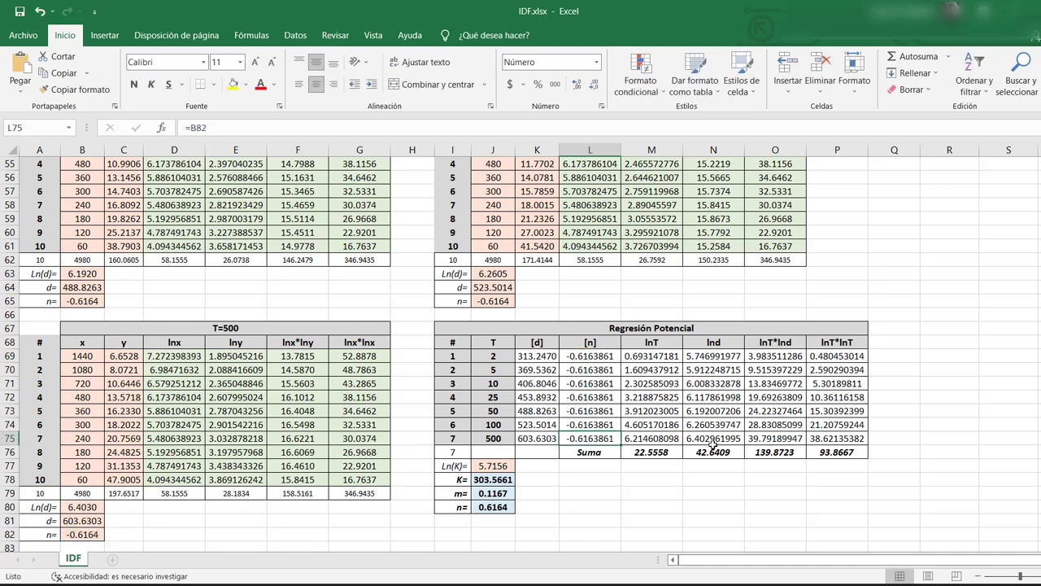
# Examine the lnT and lnd formulas for T=500 in M75 and N75, including the cells they reference.
pyautogui.click(651, 439)
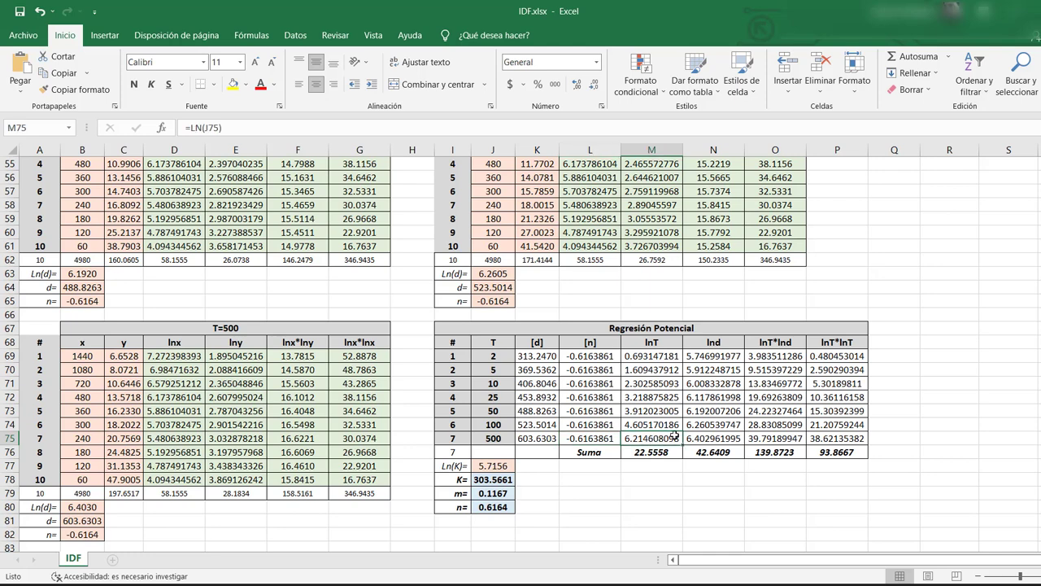
pyautogui.click(664, 127)
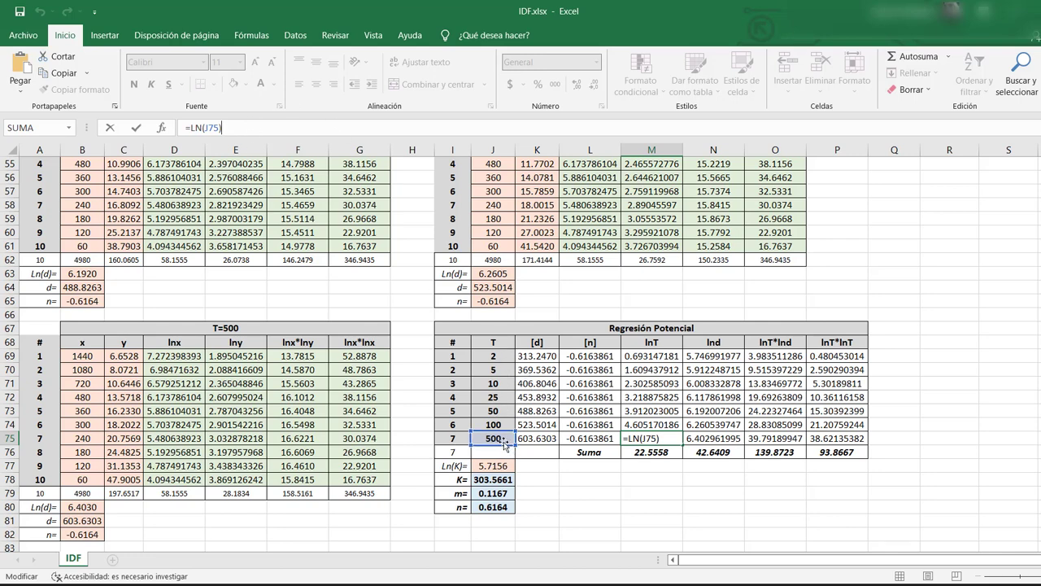
pyautogui.click(715, 438)
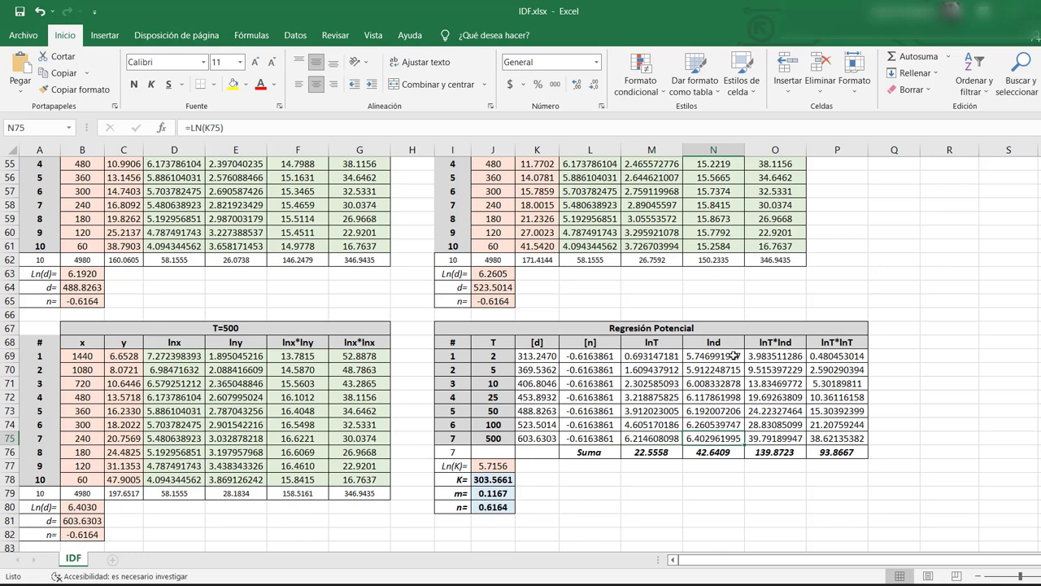
pyautogui.click(583, 127)
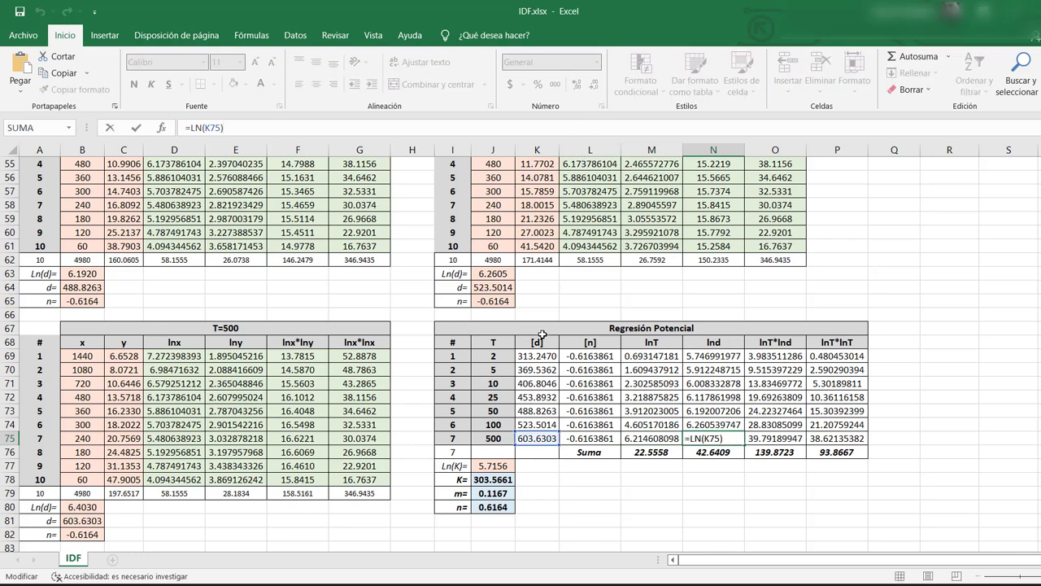
# Examine the product formulas lnT*lnd in O75 and lnT*lnT in P75 and the cells they multiply.
pyautogui.click(779, 438)
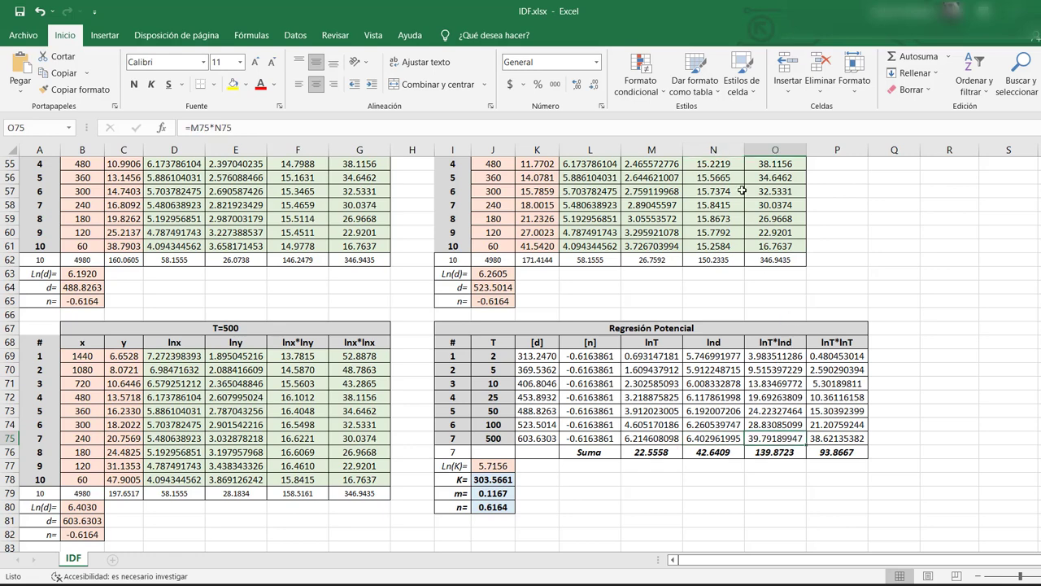
pyautogui.click(742, 125)
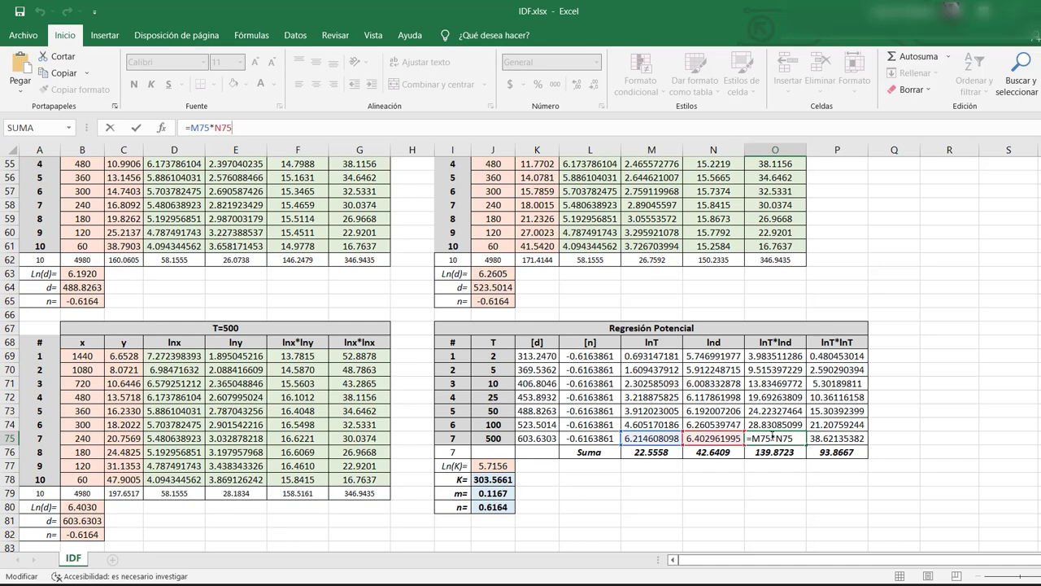
pyautogui.click(828, 436)
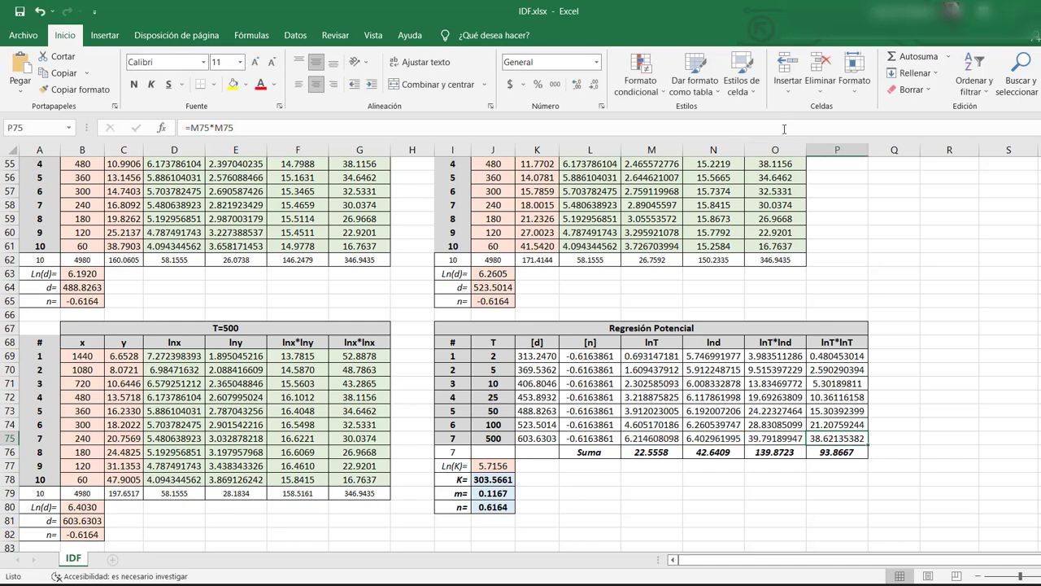
pyautogui.click(757, 130)
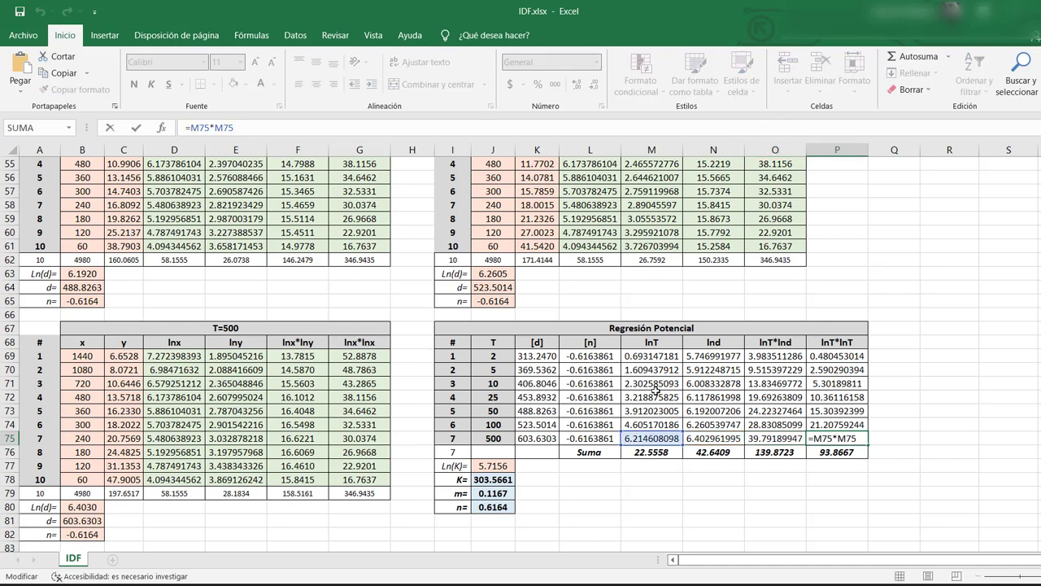
pyautogui.press('Return')
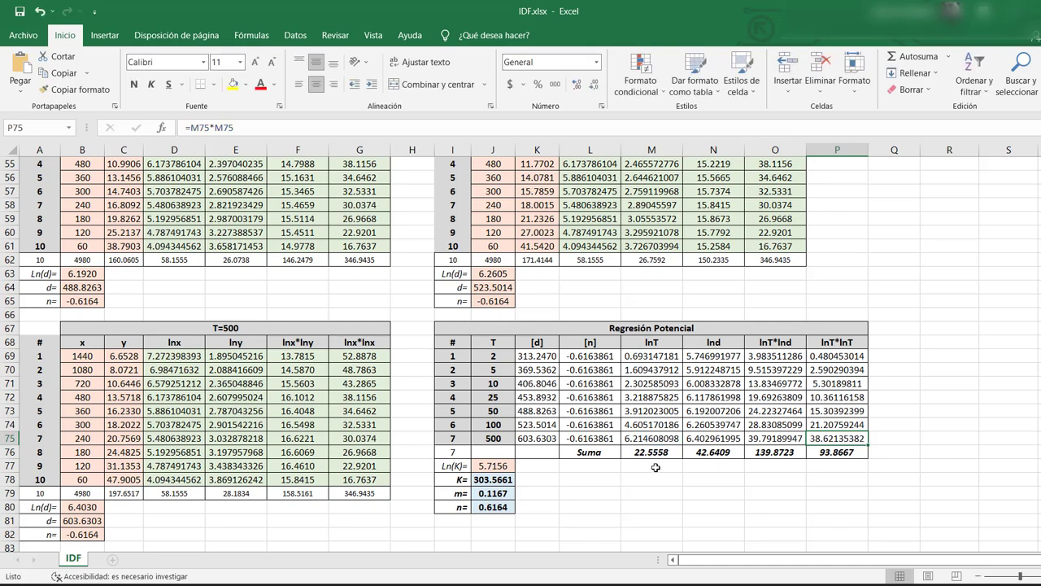
# Check the Suma row of the potential regression, inspecting the summed ranges for lnT in M76 and lnd in N76.
pyautogui.moveTo(643, 451); pyautogui.dragTo(854, 452)
pyautogui.click(628, 451)
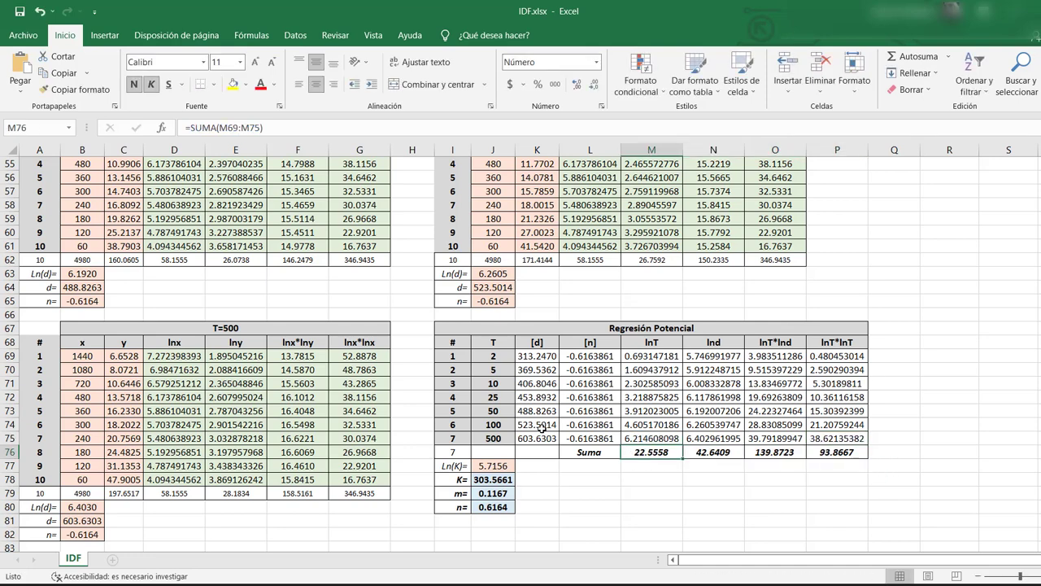
pyautogui.press('F2')
pyautogui.press('Escape')
pyautogui.click(710, 451)
pyautogui.press('F2')
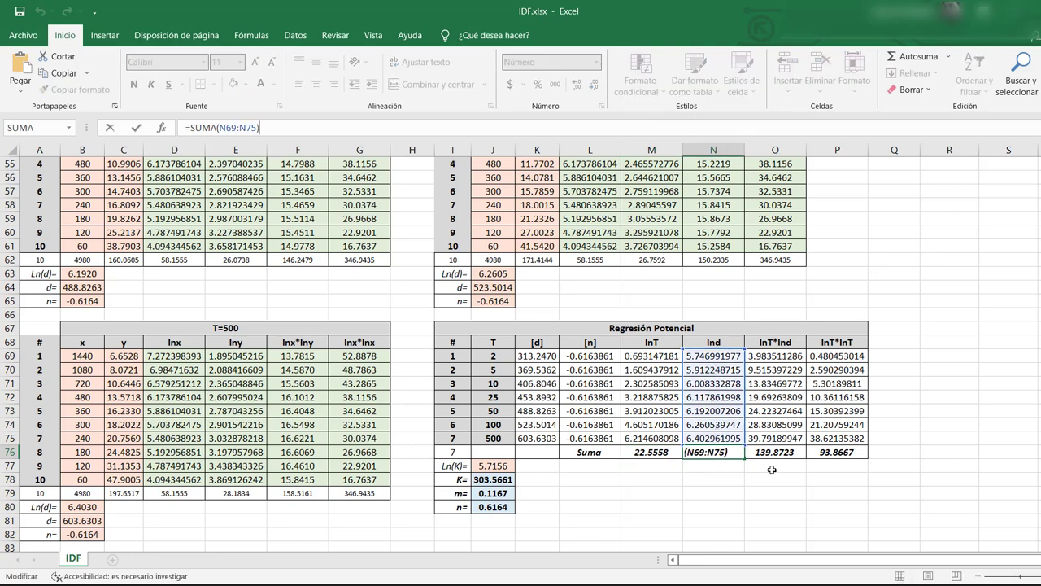
pyautogui.press('Escape')
# Inspect the Ln(K) formula in J77 and trace the Suma row and row count cells it uses.
pyautogui.click(493, 466)
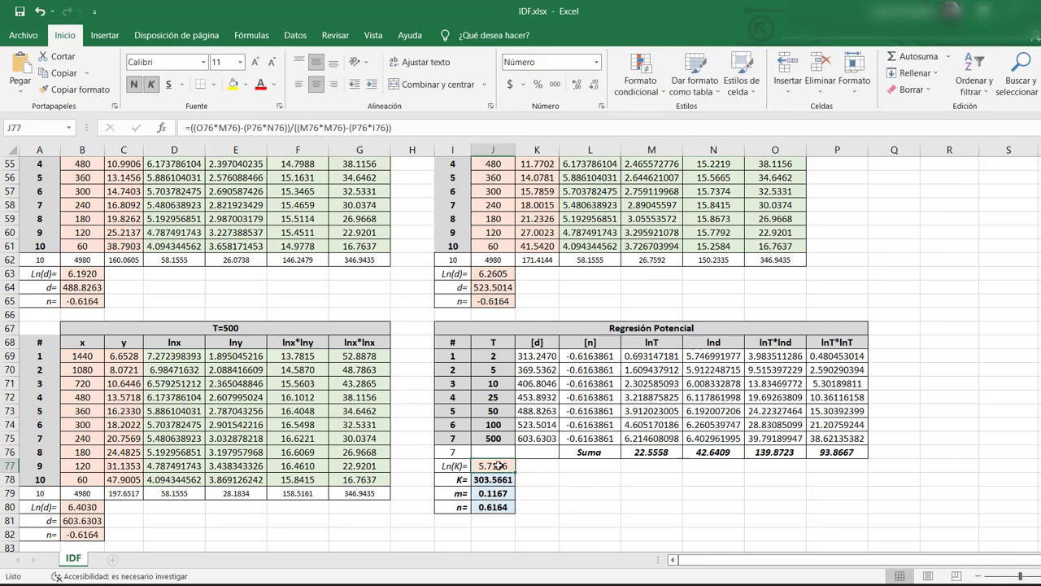
pyautogui.click(456, 127)
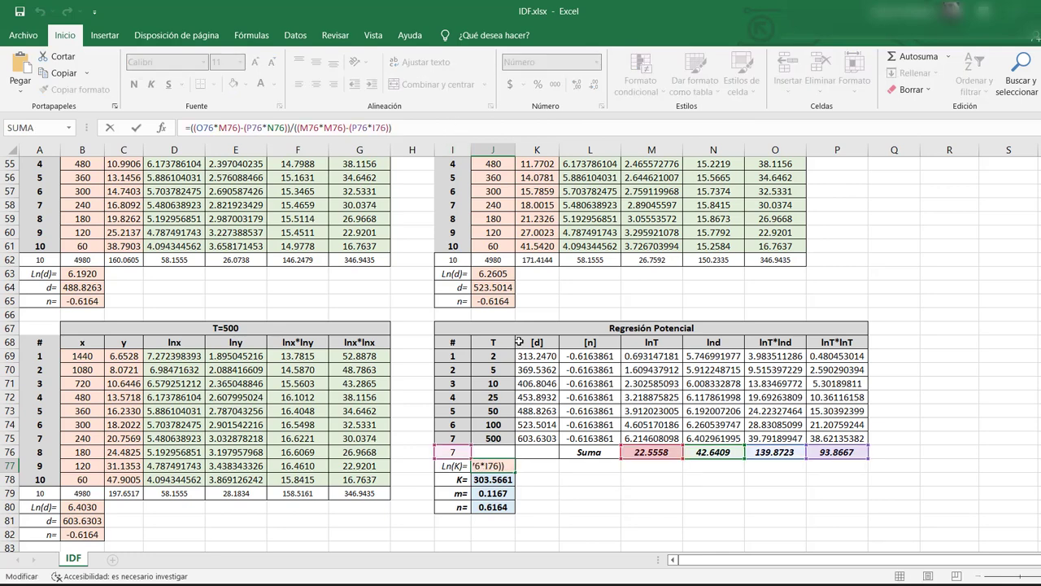
pyautogui.scroll(-1, 567, 492)
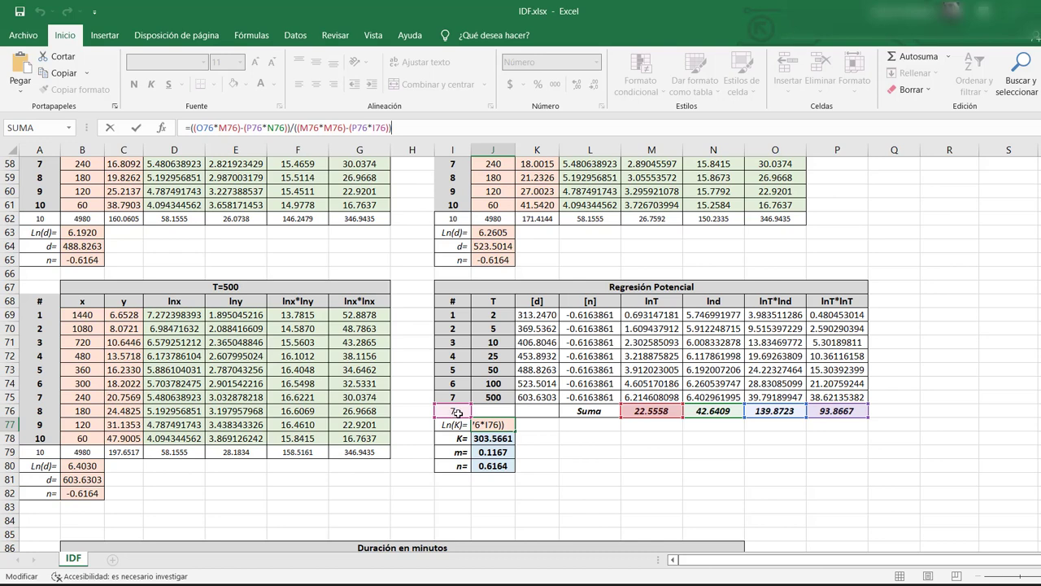
pyautogui.hotkey('ctrl', 'Return')
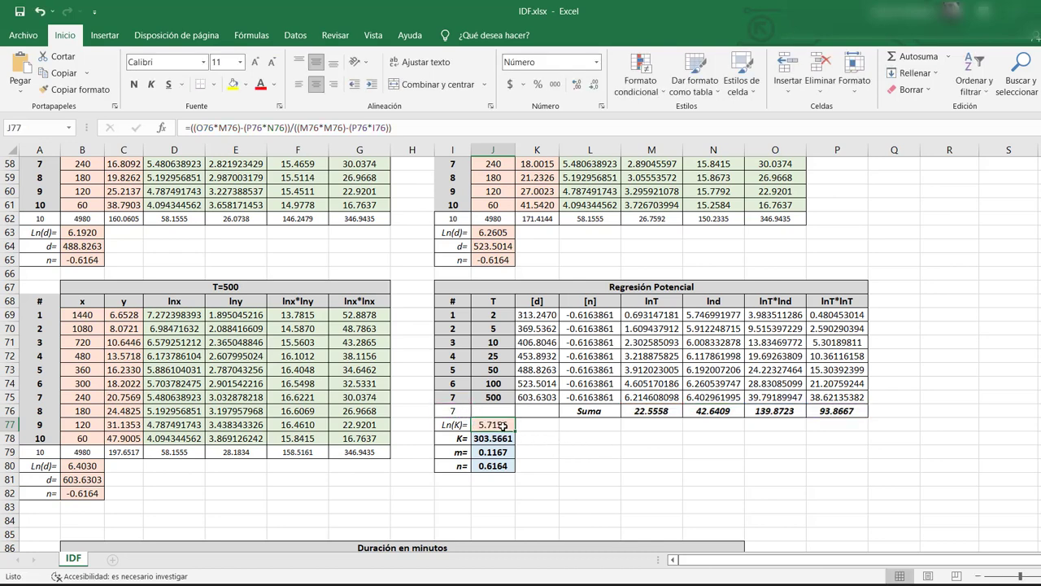
# Inspect the formulas for K in J78 and m in J79, tracing the cells each one references.
pyautogui.click(499, 438)
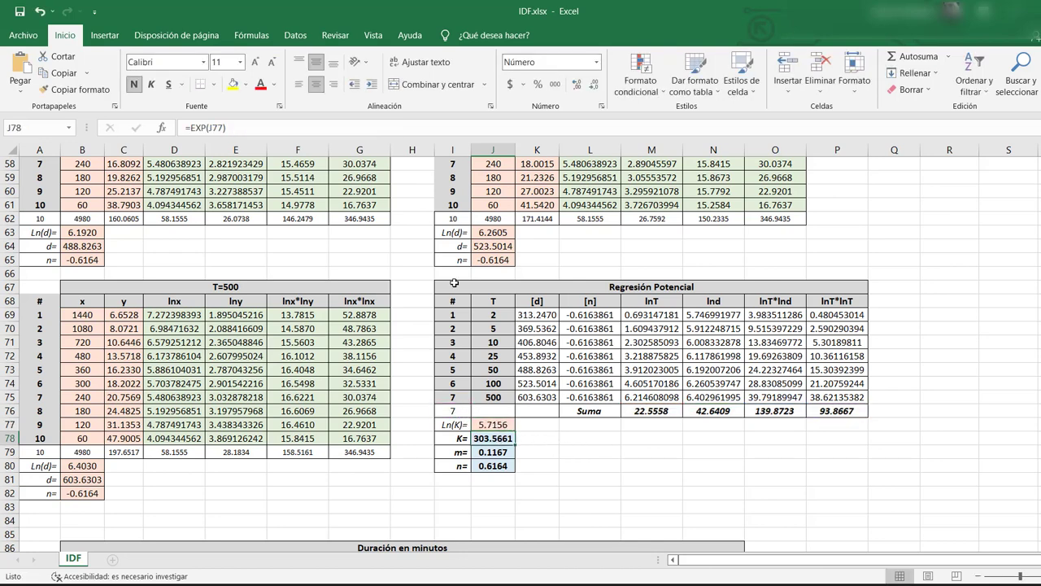
pyautogui.click(466, 129)
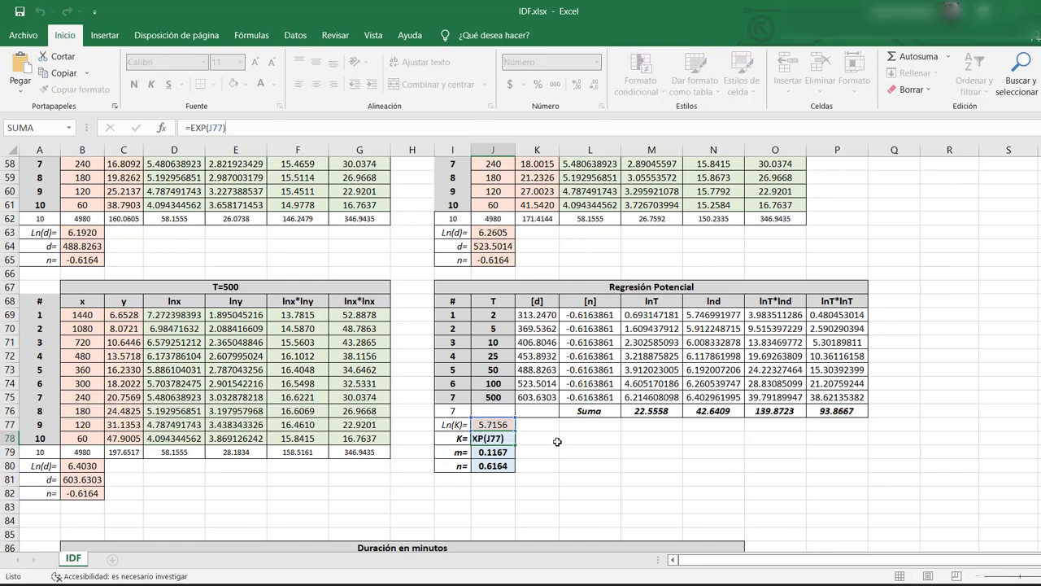
pyautogui.press('Escape')
pyautogui.click(489, 453)
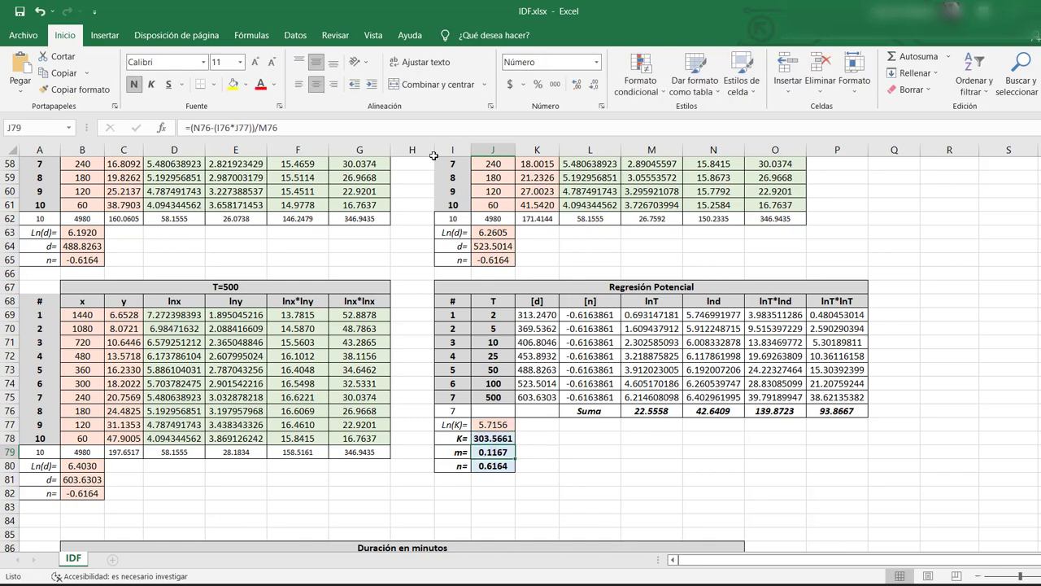
pyautogui.click(440, 131)
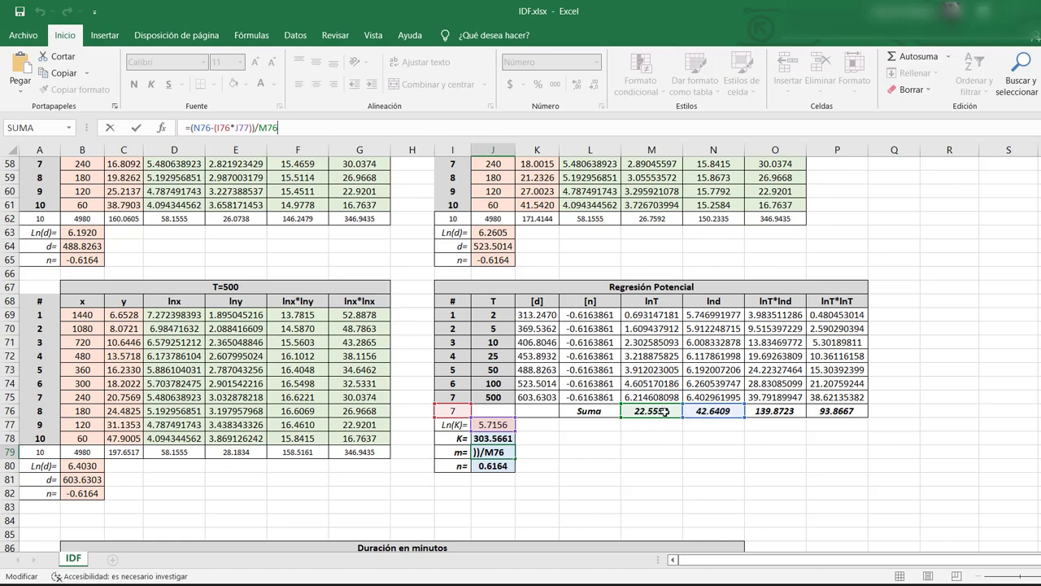
pyautogui.hotkey('ctrl', 'Return')
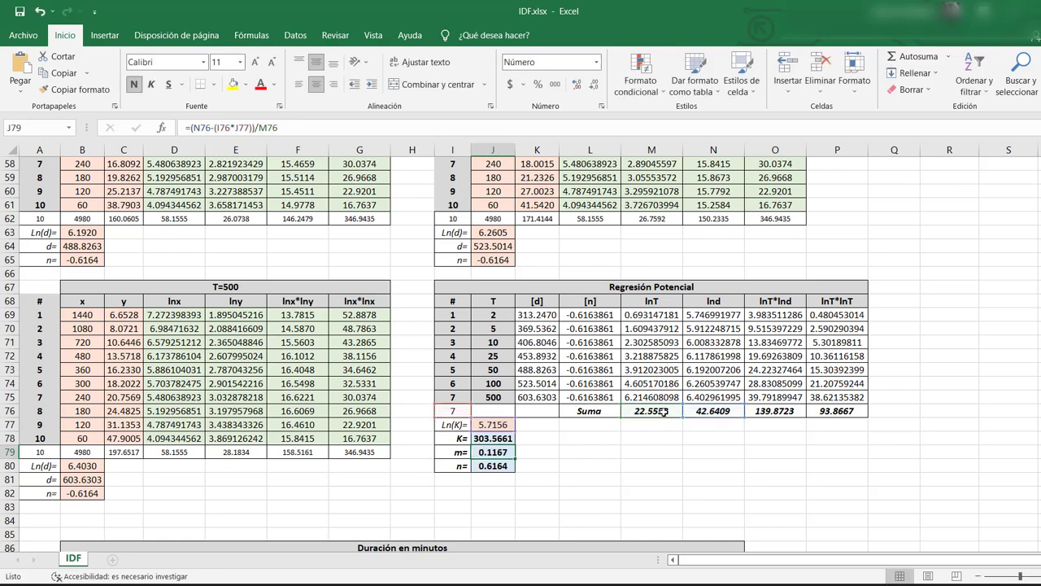
# Inspect the formula for n in J80 and the [n] column range it averages.
pyautogui.click(501, 466)
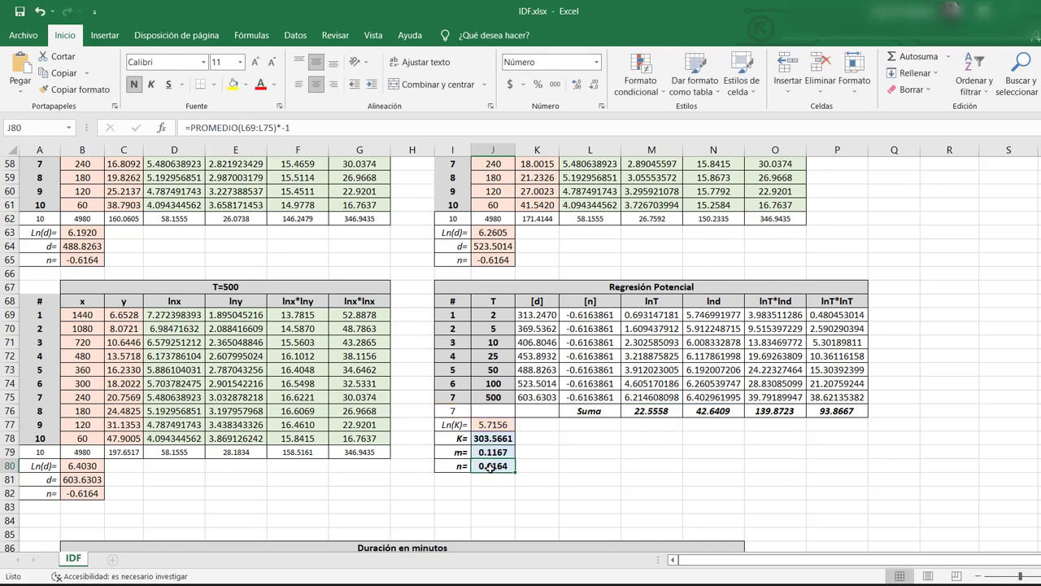
pyautogui.click(337, 122)
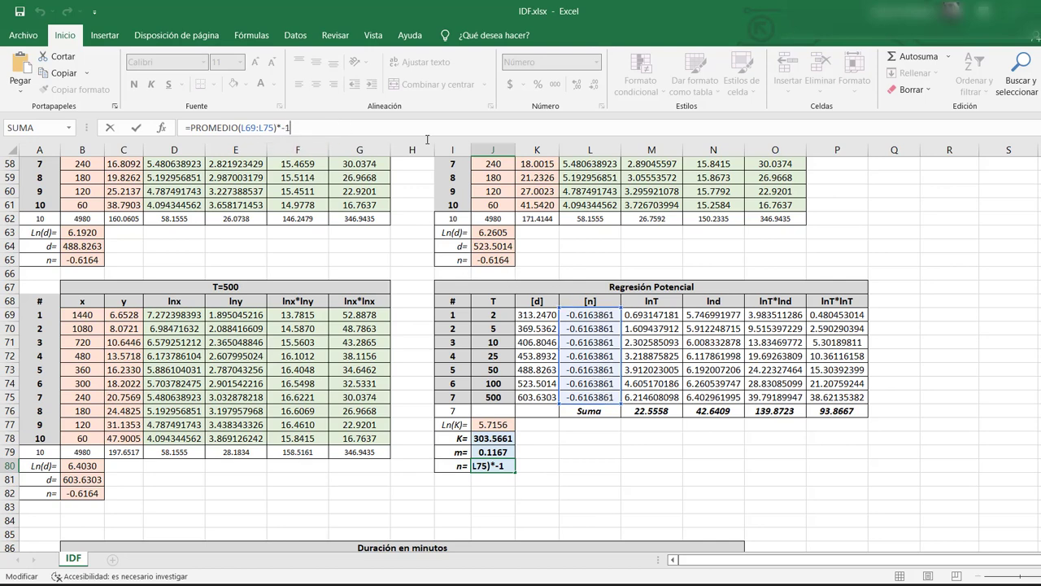
pyautogui.scroll(-2, 532, 425)
pyautogui.hotkey('ctrl', 'Return')
# Replace the 40-minute duration in G87 of the Duración en minutos intensity table with 45.
pyautogui.scroll(-1, 503, 350)
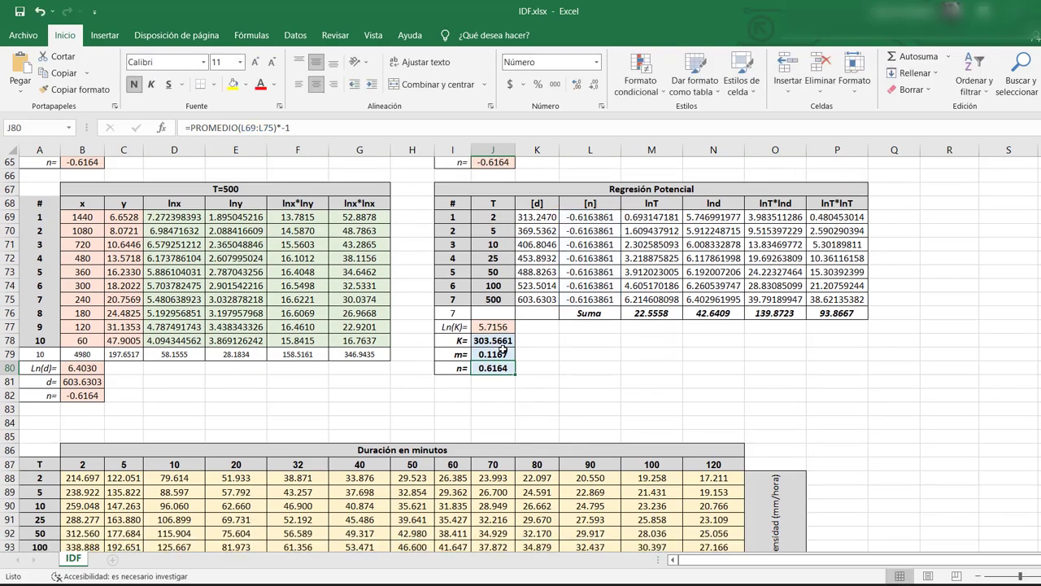
pyautogui.scroll(-2, 503, 350)
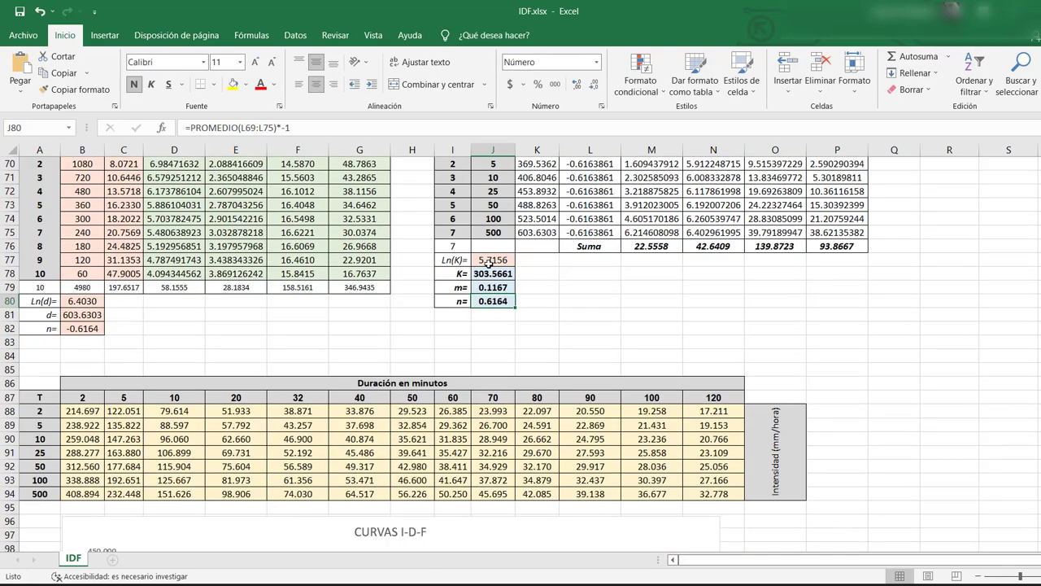
pyautogui.scroll(-2, 85, 313)
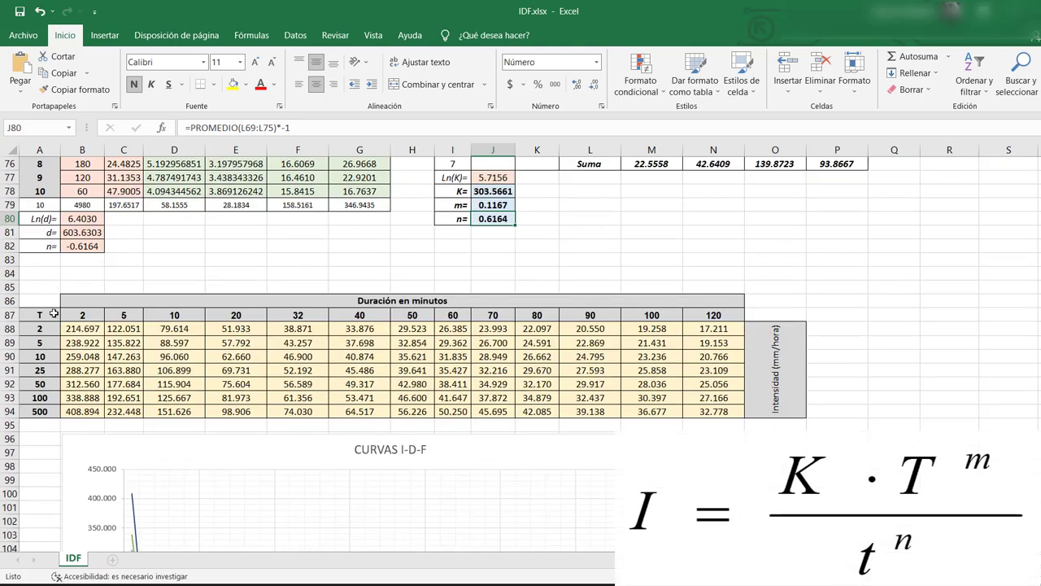
pyautogui.scroll(-1, 714, 314)
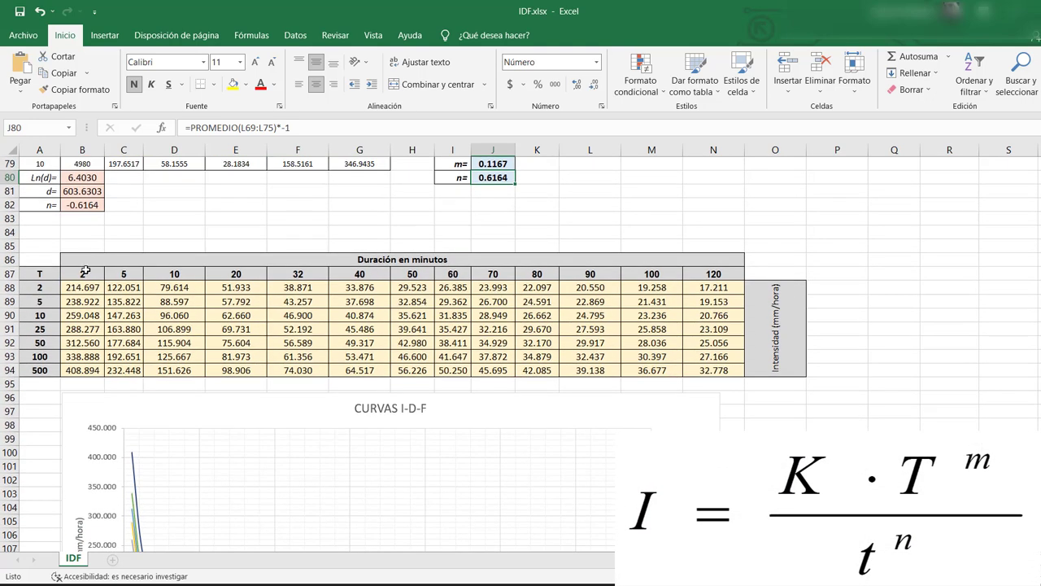
pyautogui.scroll(1, 714, 276)
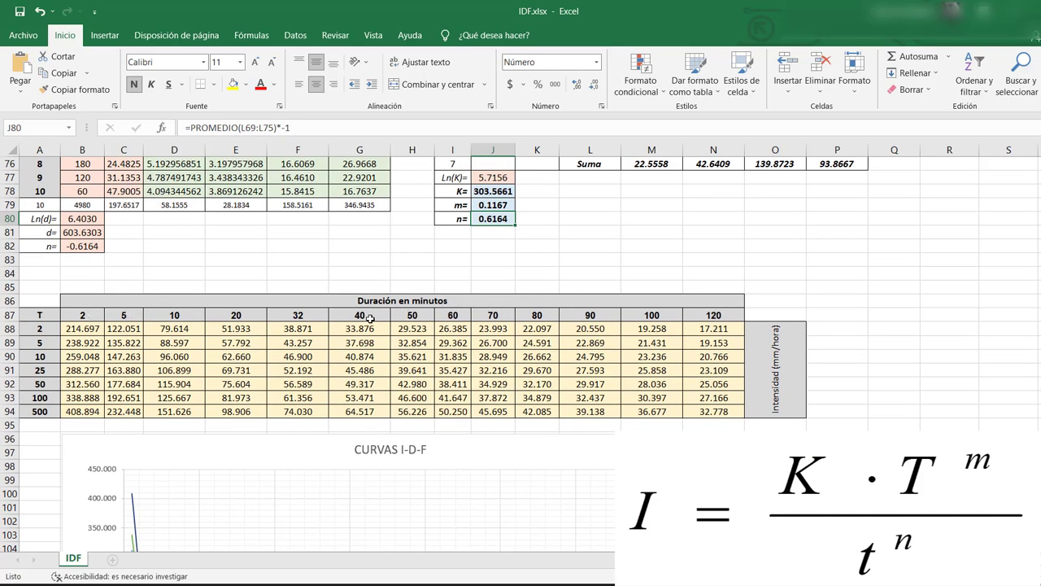
pyautogui.click(370, 317)
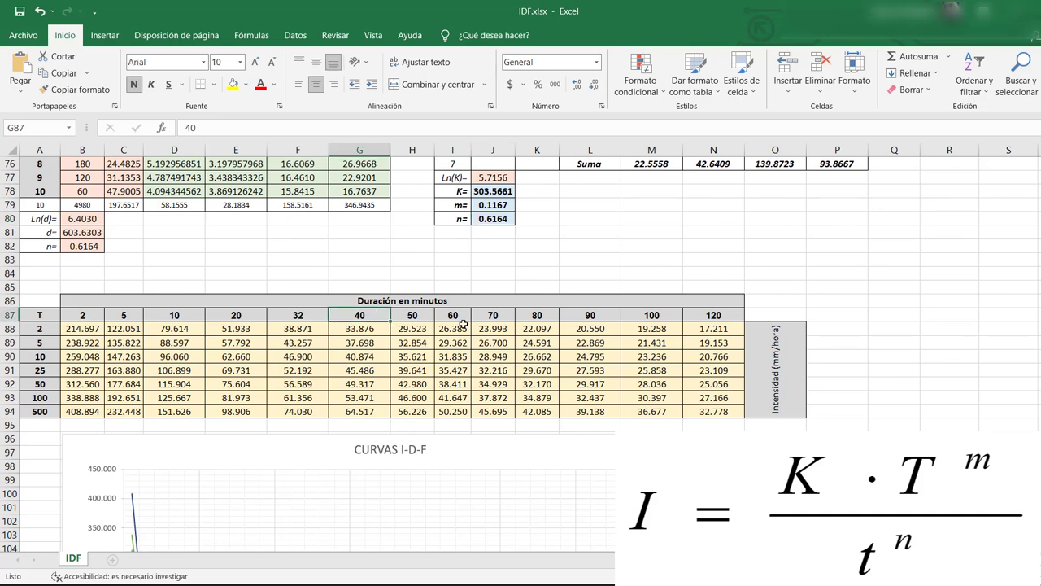
pyautogui.write('45')
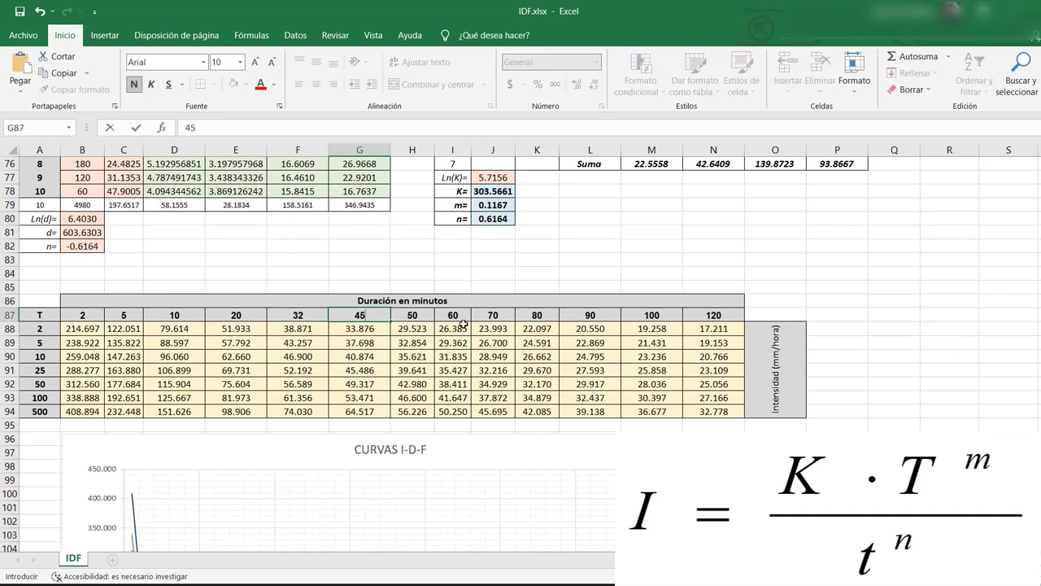
pyautogui.press('Return')
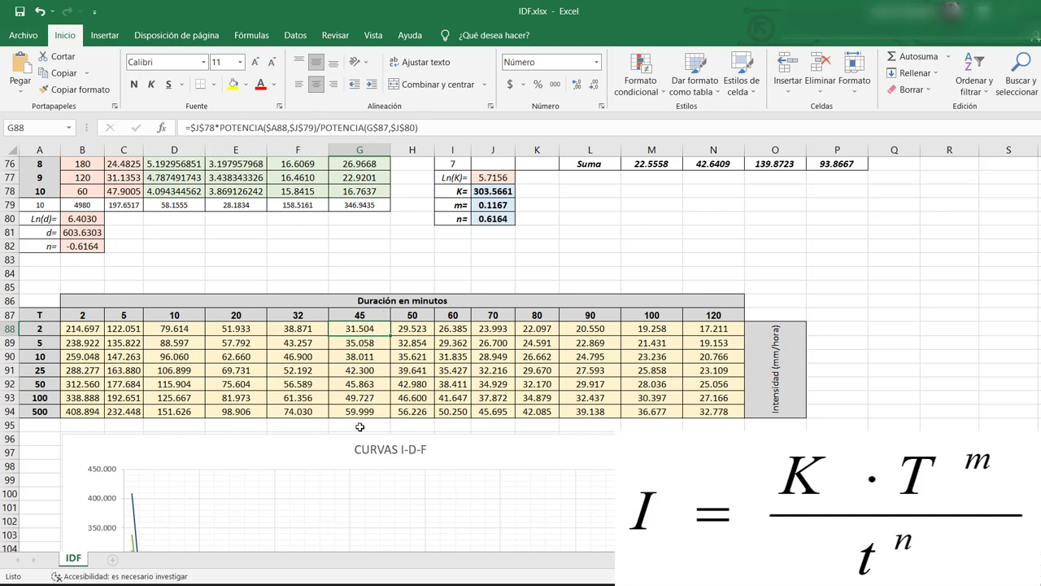
# Inspect the intensity formulas in B88 and B94, tracing the K, m, n, return period and duration cells they reference.
pyautogui.click(83, 329)
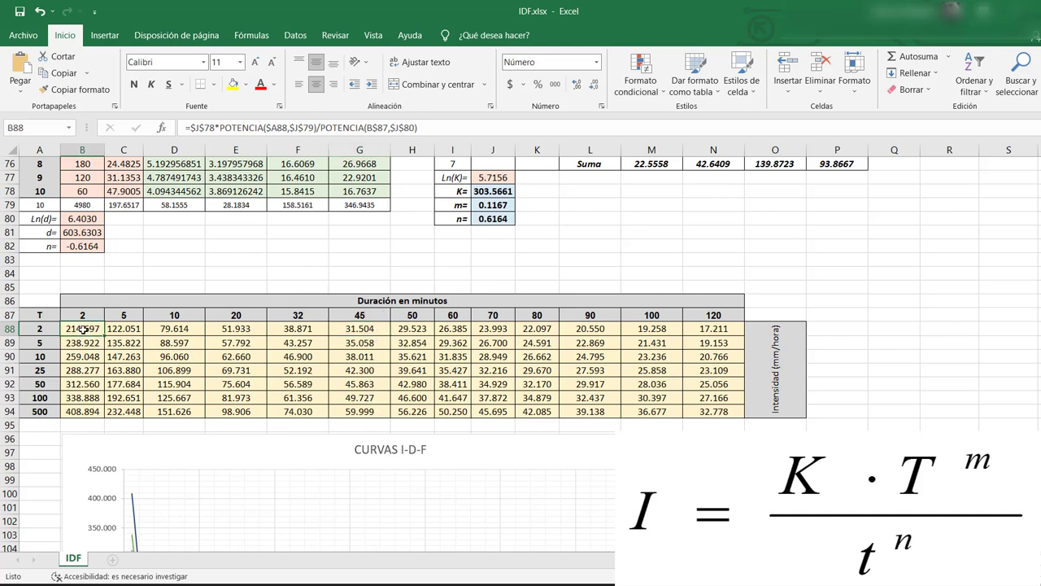
pyautogui.click(462, 126)
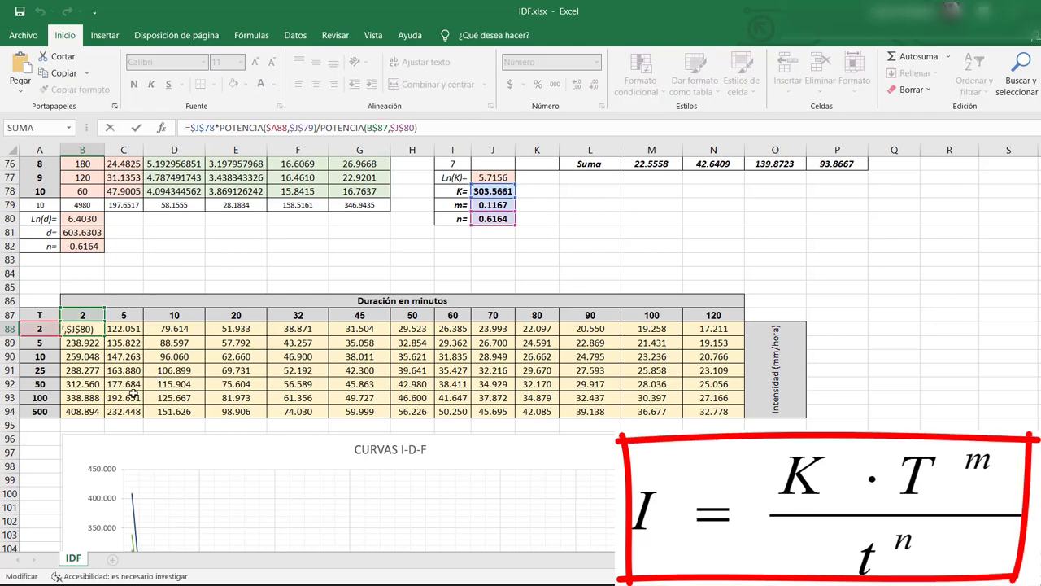
pyautogui.scroll(1, 300, 332)
pyautogui.scroll(1, 300, 332)
pyautogui.click(90, 452)
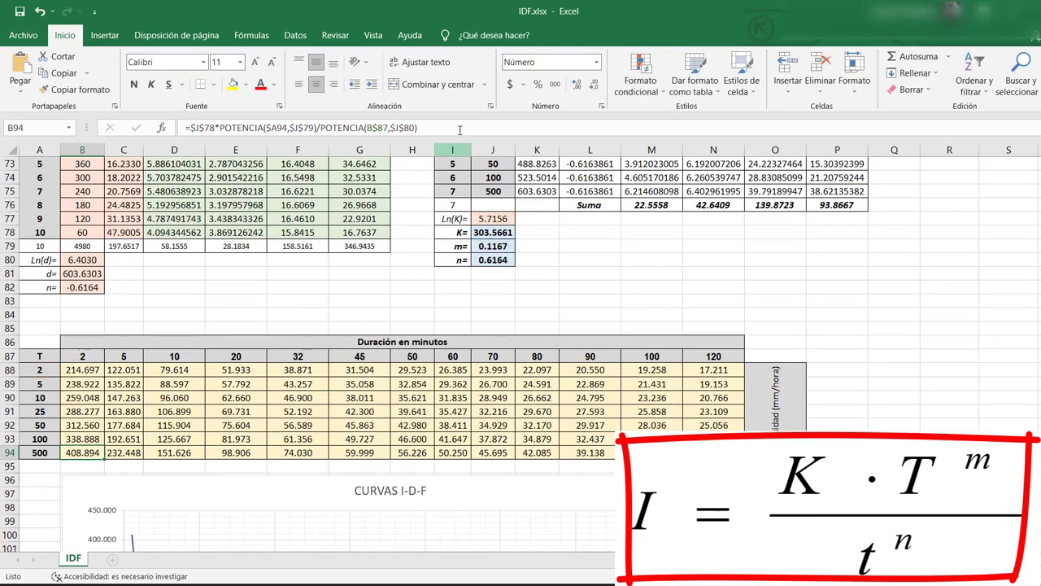
pyautogui.click(462, 126)
pyautogui.scroll(3, 531, 303)
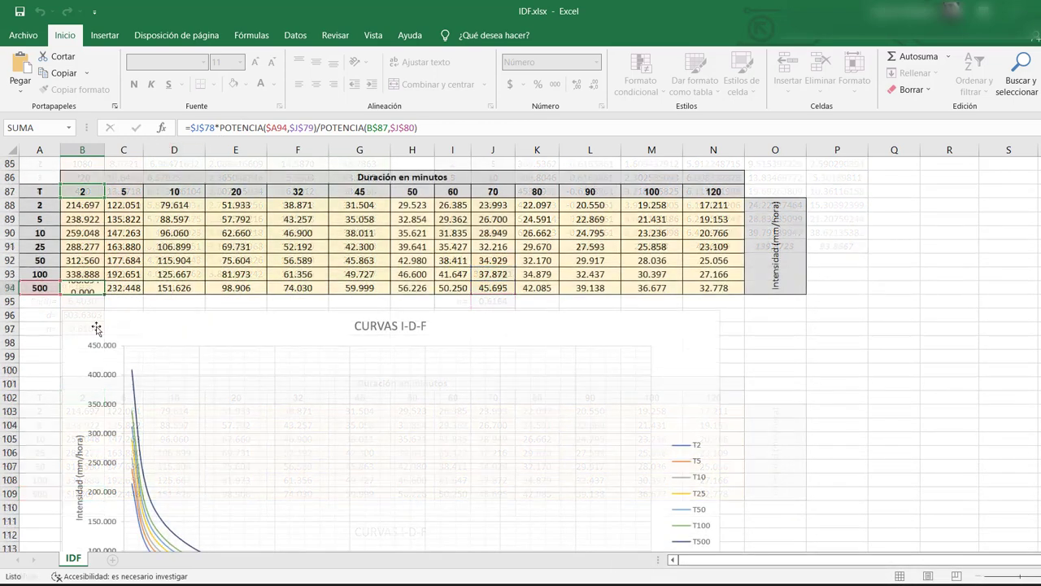
# Select the CURVAS I-D-F chart and examine its curves, axes and the intensity table range it plots.
pyautogui.click(298, 315)
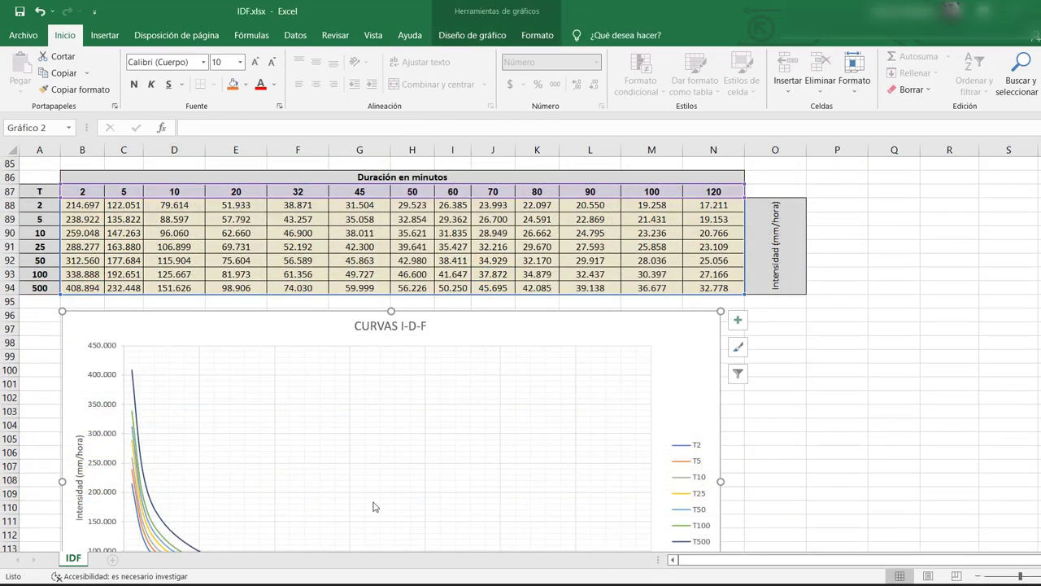
pyautogui.scroll(-4, 377, 504)
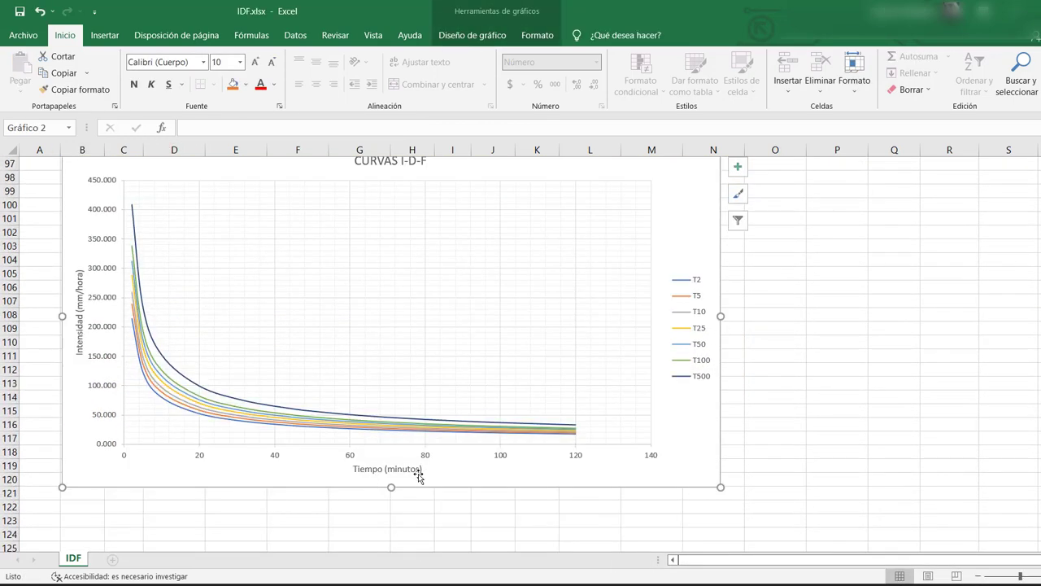
pyautogui.scroll(3, 476, 463)
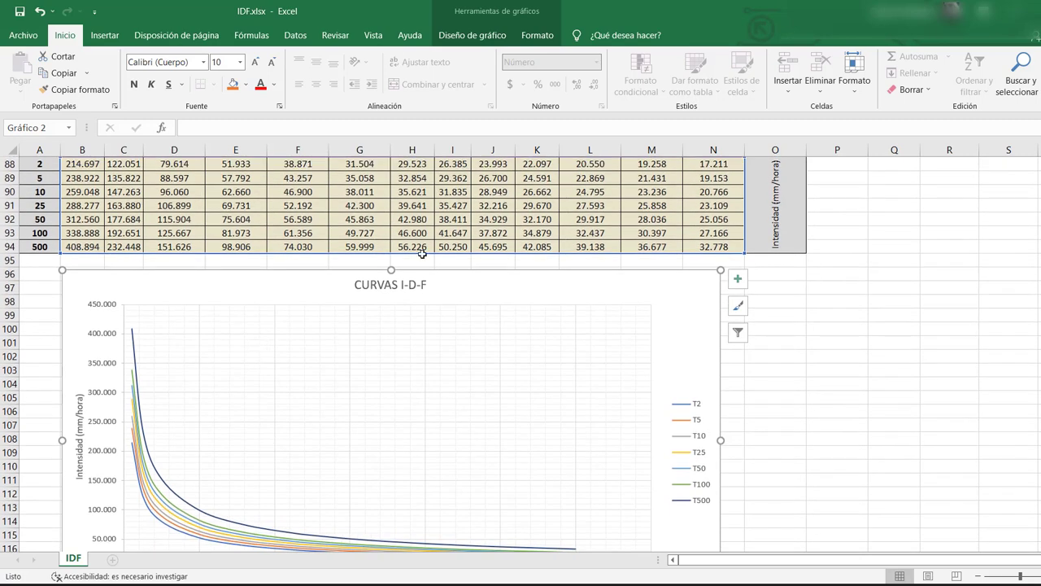
pyautogui.scroll(1, 709, 236)
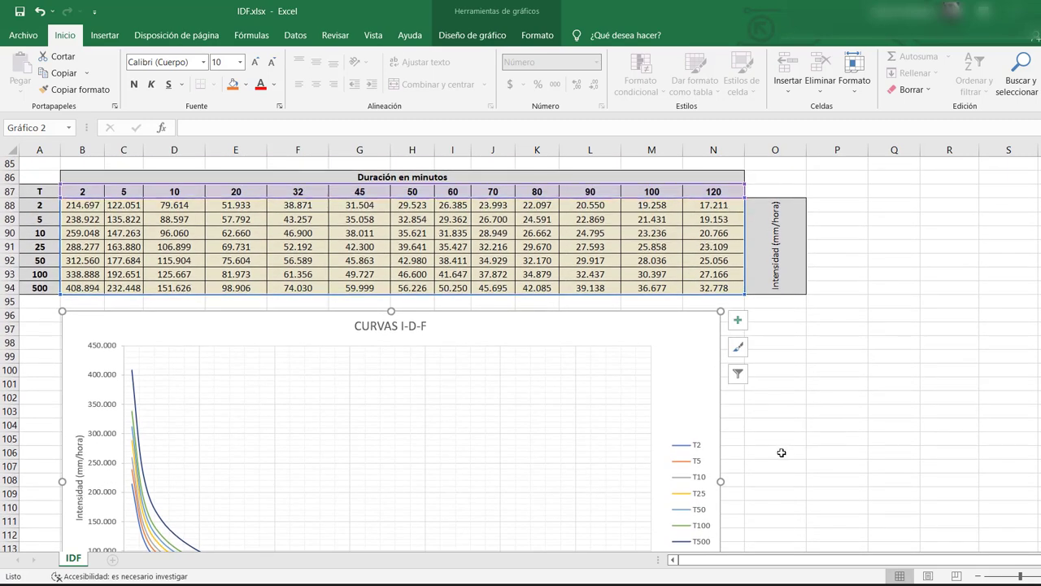
pyautogui.scroll(1, 948, 488)
pyautogui.scroll(-8, 946, 481)
# Review the Pd row at the start of the sheet, selecting the values from B2 to H2 for all return periods.
pyautogui.scroll(9, 746, 438)
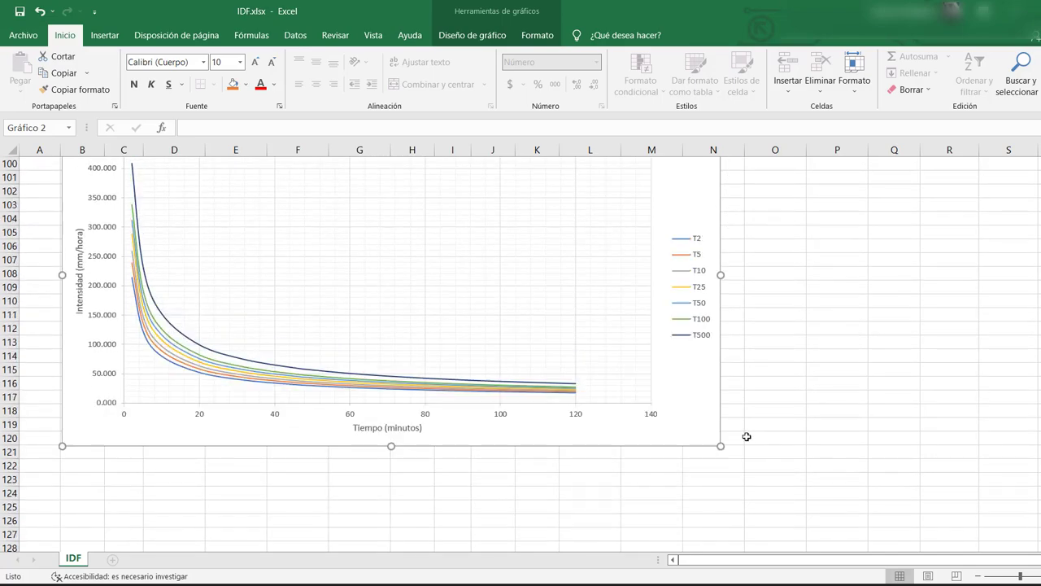
pyautogui.scroll(8, 431, 321)
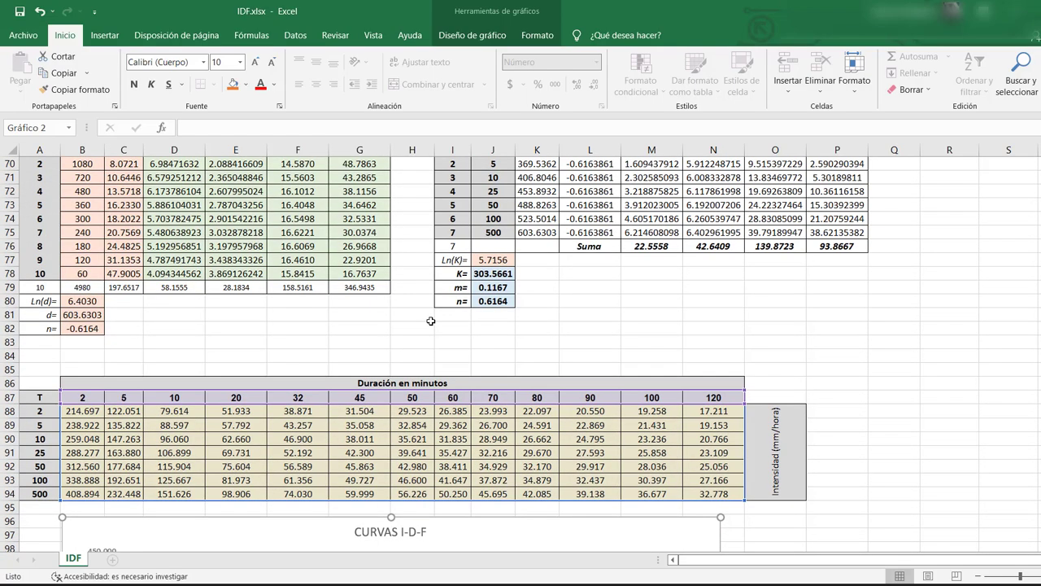
pyautogui.scroll(18, 431, 321)
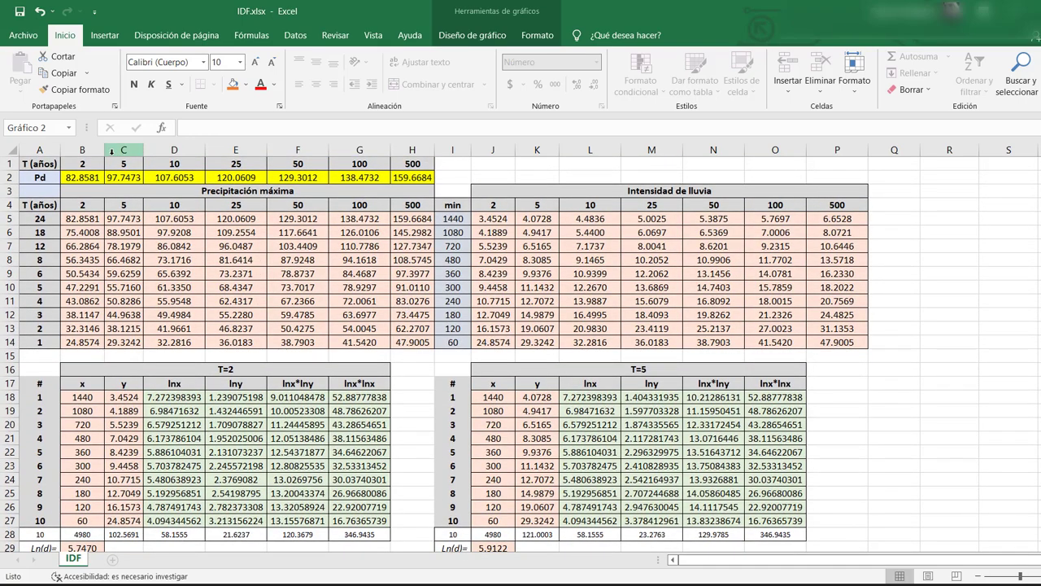
pyautogui.moveTo(429, 175); pyautogui.dragTo(69, 180)
pyautogui.click(937, 319)
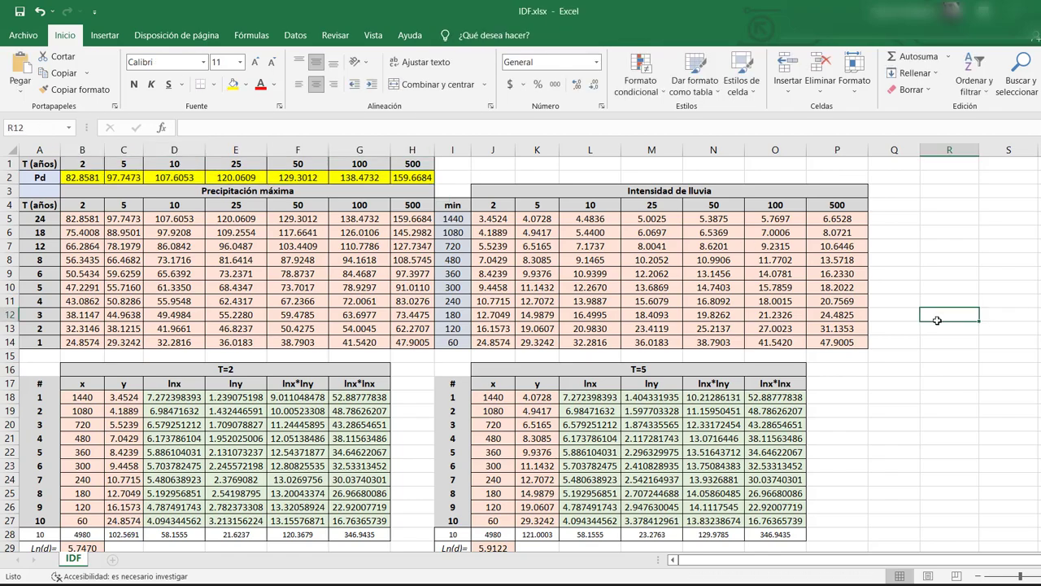
# Look over the whole calculation again, from the regression tables through Regresión Potencial and the intensity table to the CURVAS I-D-F chart.
pyautogui.scroll(-4, 937, 323)
pyautogui.scroll(-13, 937, 323)
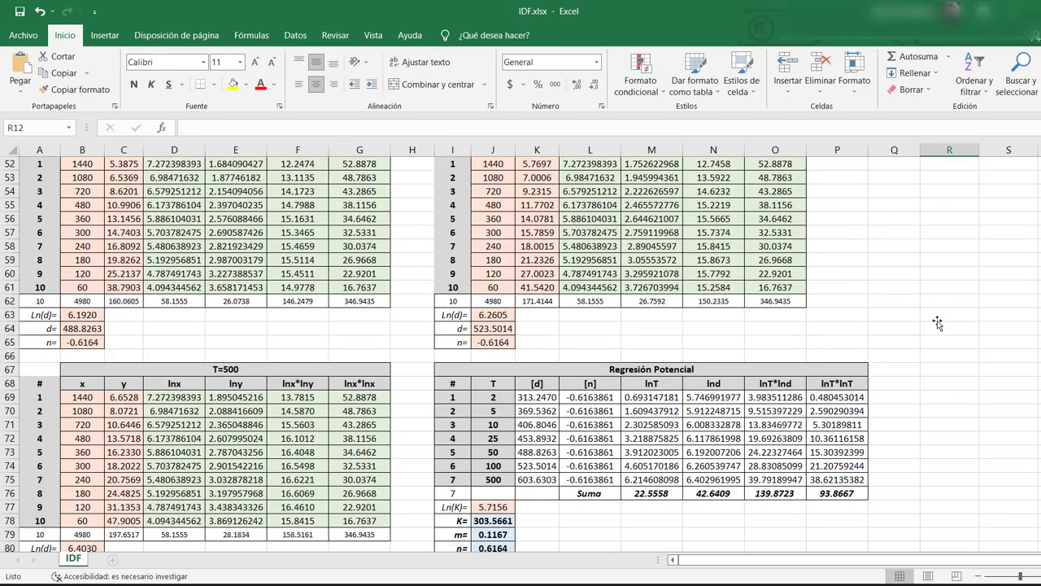
pyautogui.scroll(-8, 937, 323)
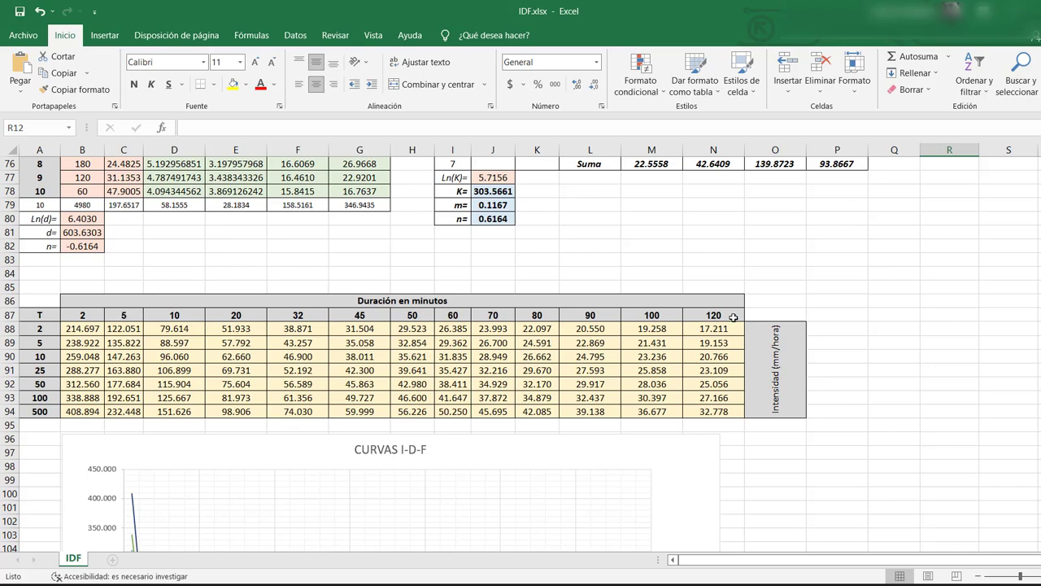
pyautogui.scroll(-6, 675, 435)
pyautogui.scroll(-3, 674, 436)
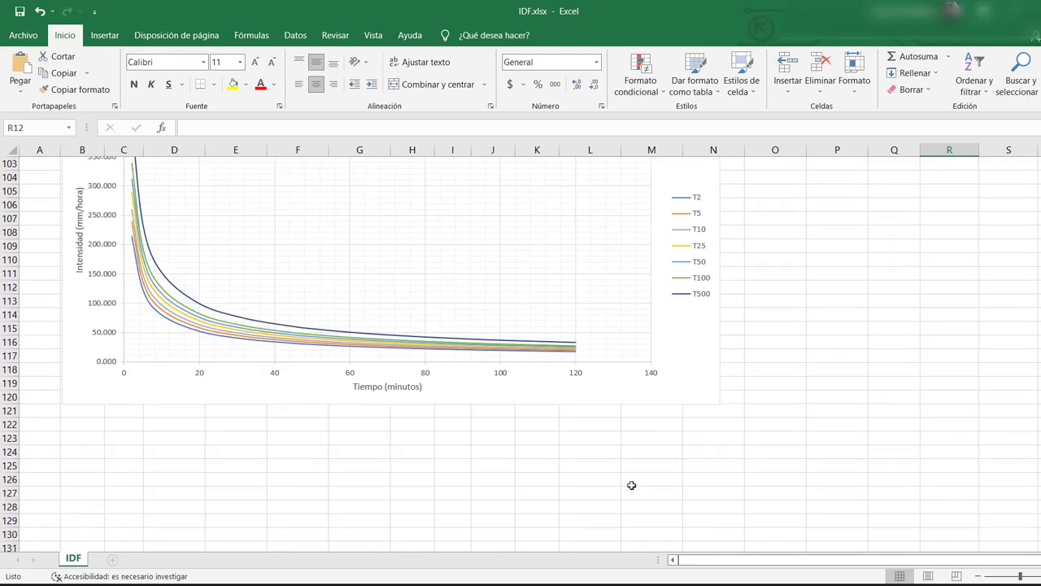
pyautogui.scroll(10, 632, 485)
pyautogui.scroll(20, 623, 477)
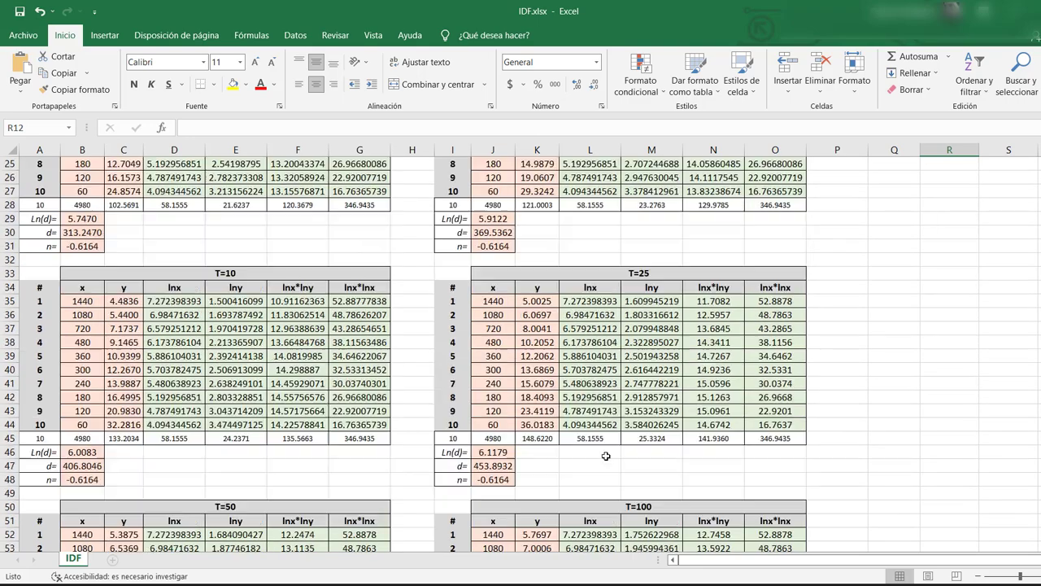